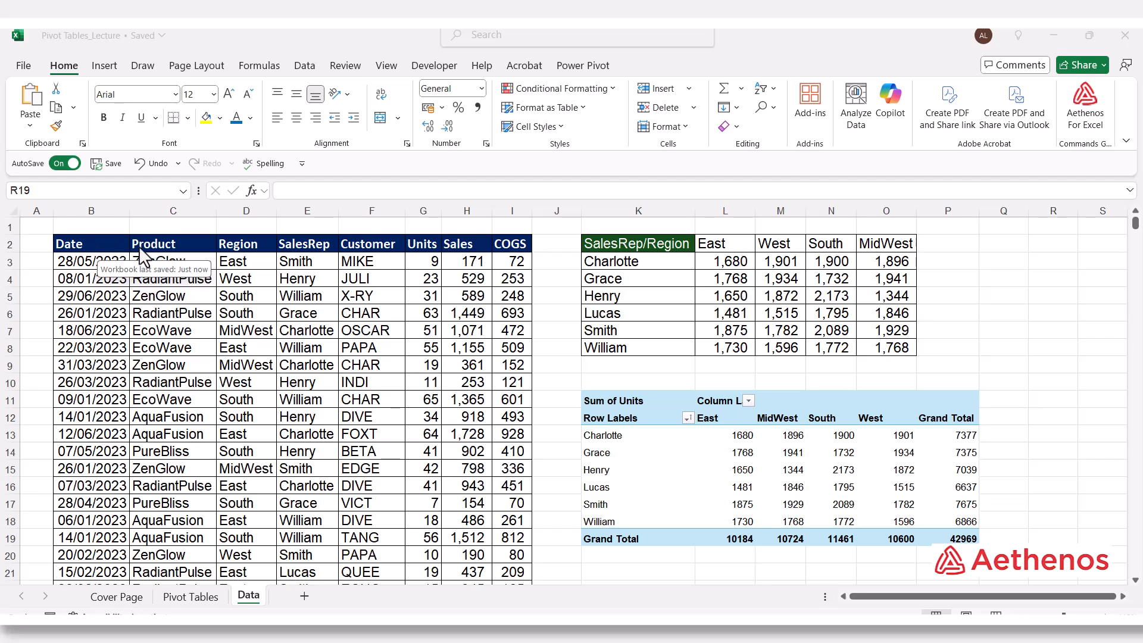
Step: Examine the column headers of the sales data table, from Date and Product through Sales and COGS
left_click(76, 243)
left_click(155, 242)
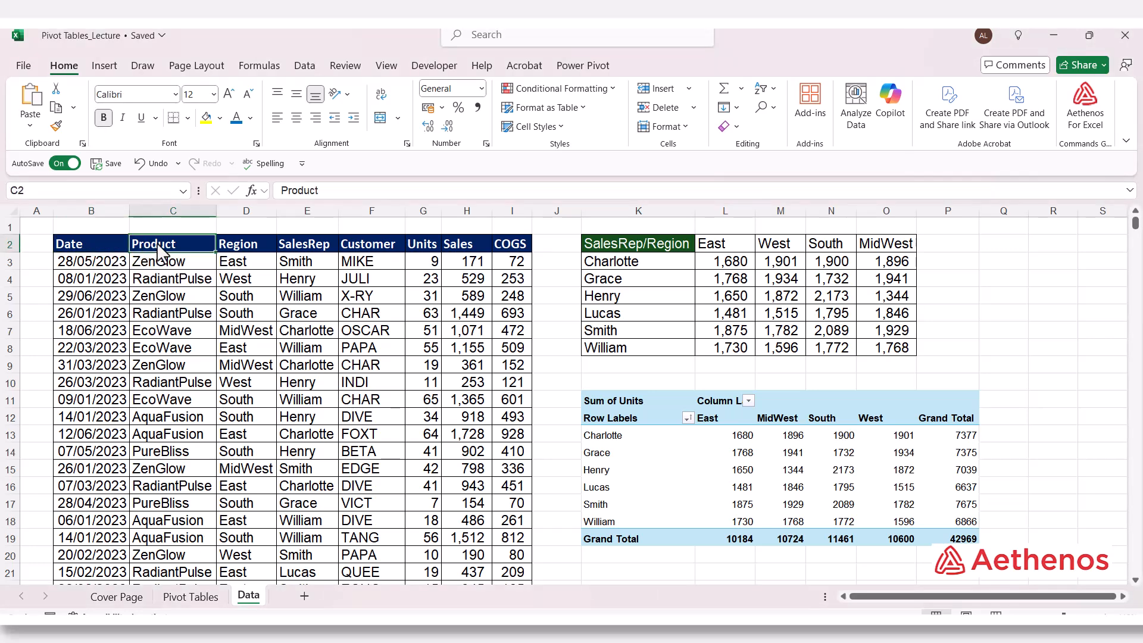
left_click(253, 242)
left_click(300, 245)
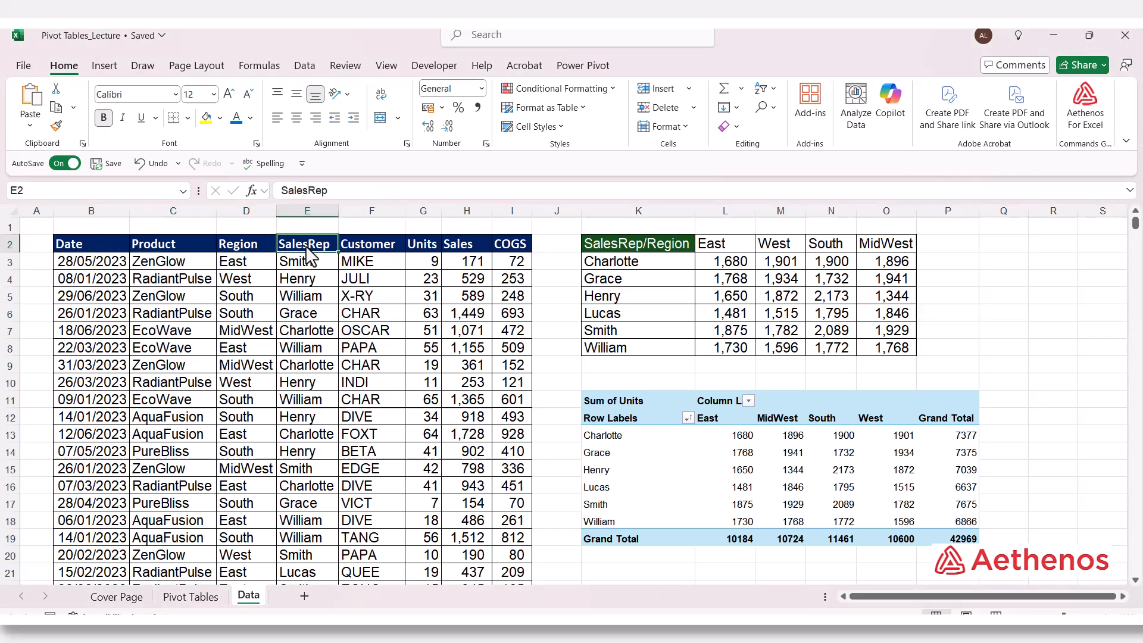
left_click(372, 247)
left_click(430, 249)
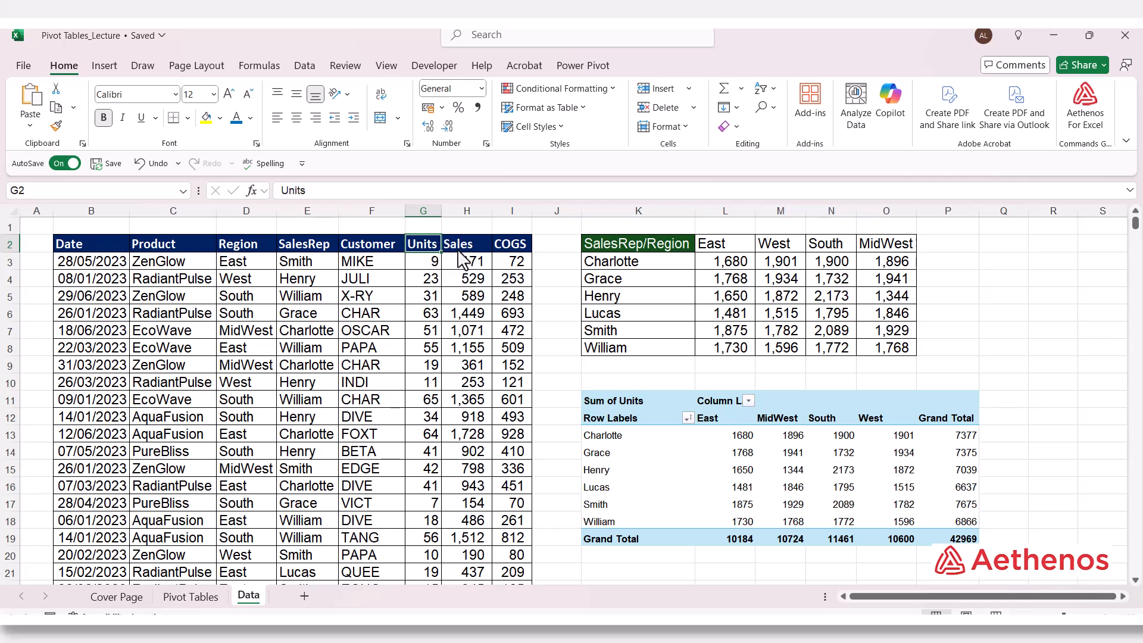
left_click(458, 250)
left_click(501, 249)
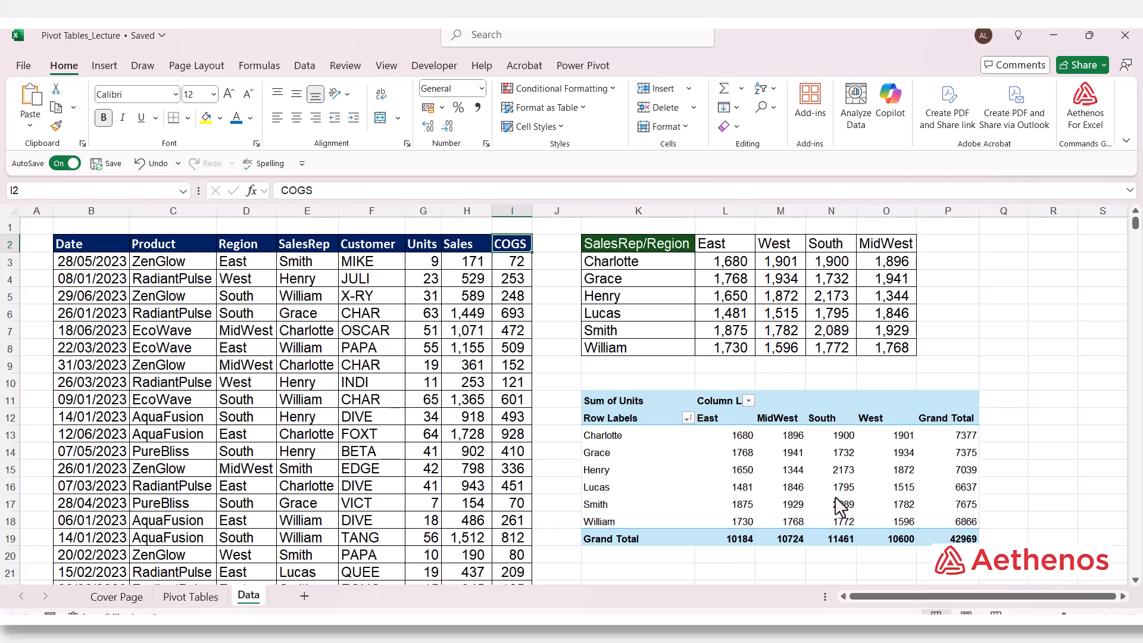
Step: Examine the existing Sum of Units pivot table and compare it with the Units, Region and SalesRep columns of the source data
left_click(708, 473)
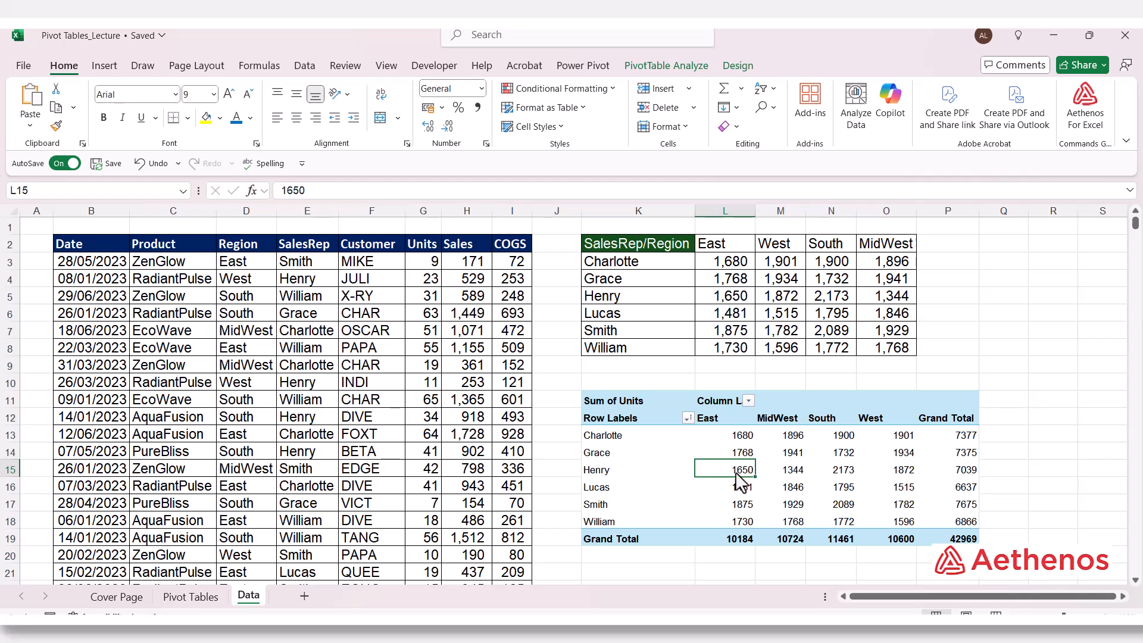
left_click(420, 333)
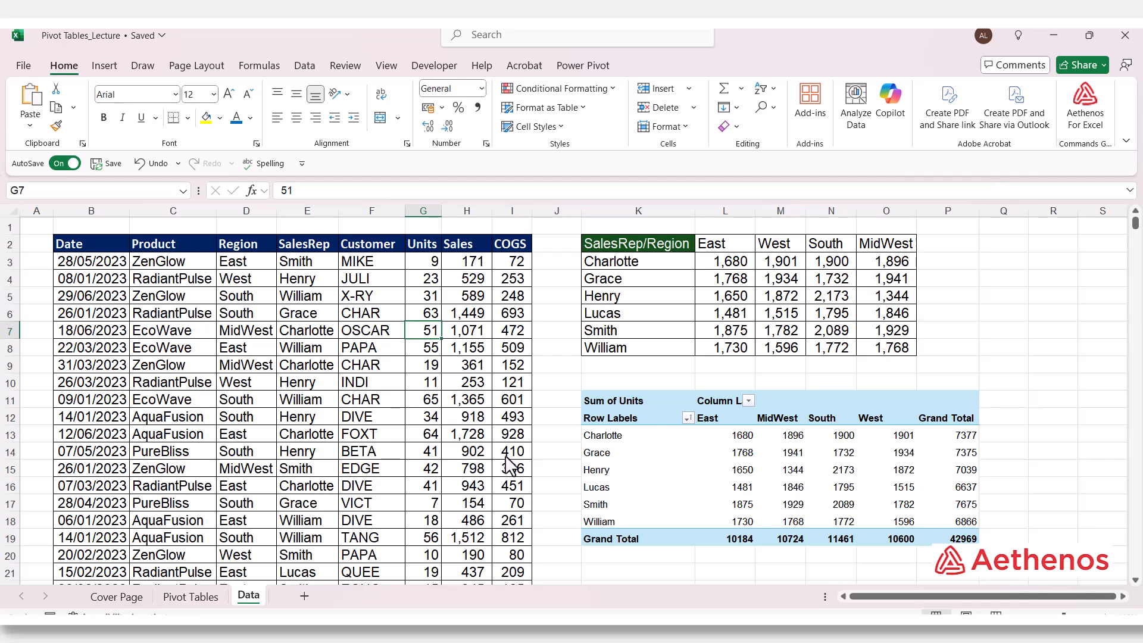
left_click(258, 337)
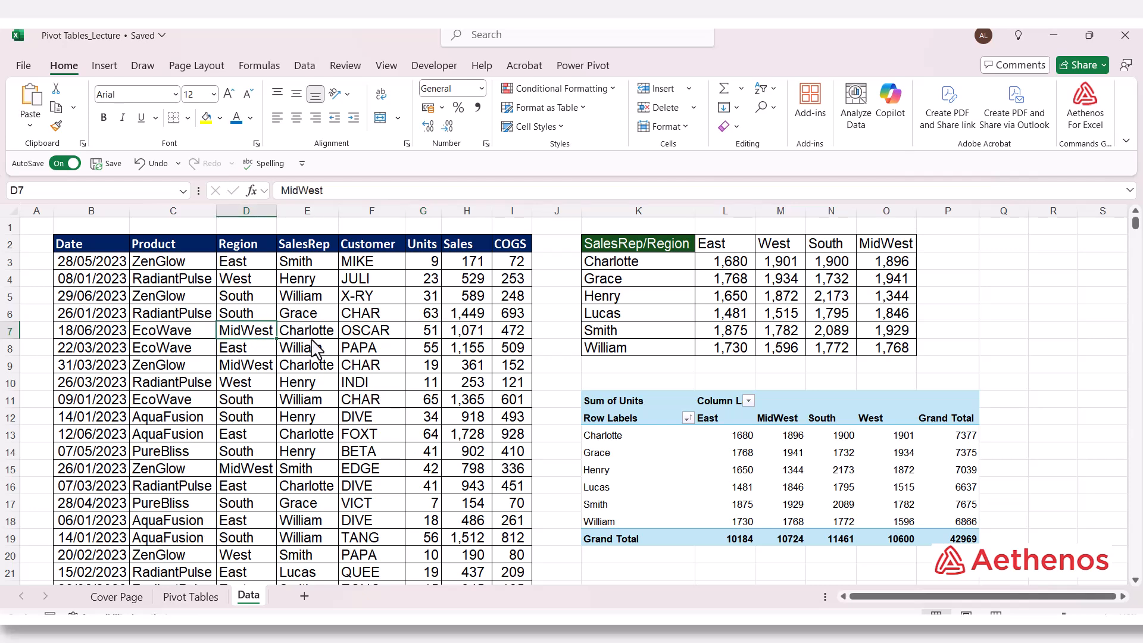
left_click(305, 318)
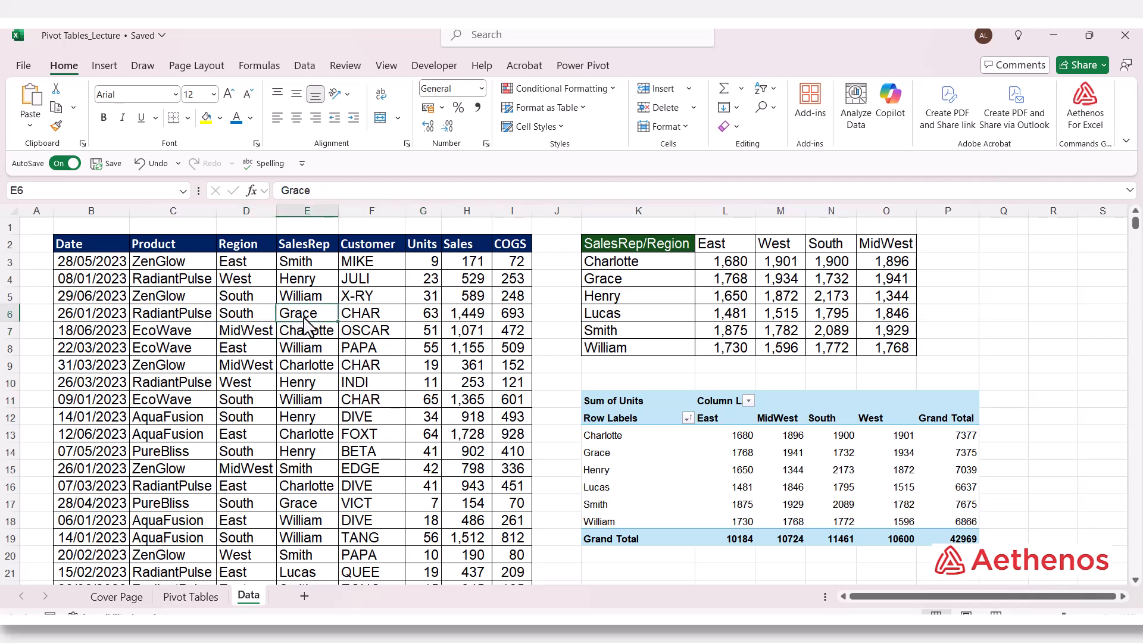
Step: Create a PivotTable on a new worksheet from the sales data range Data!$B$2:$I$1228
left_click(253, 298)
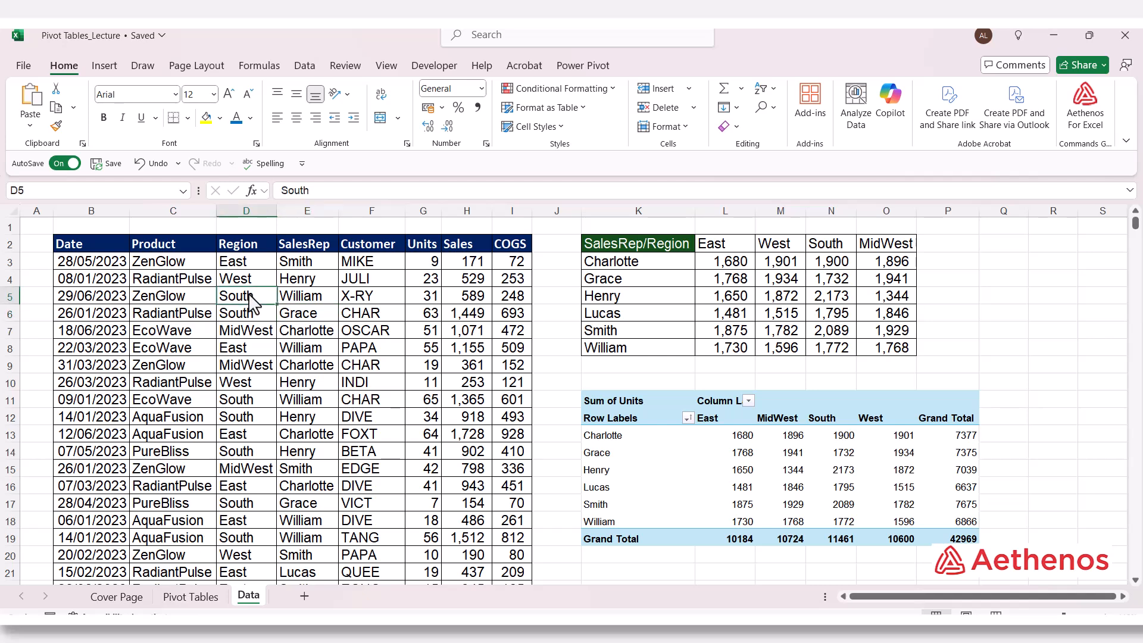
left_click(103, 70)
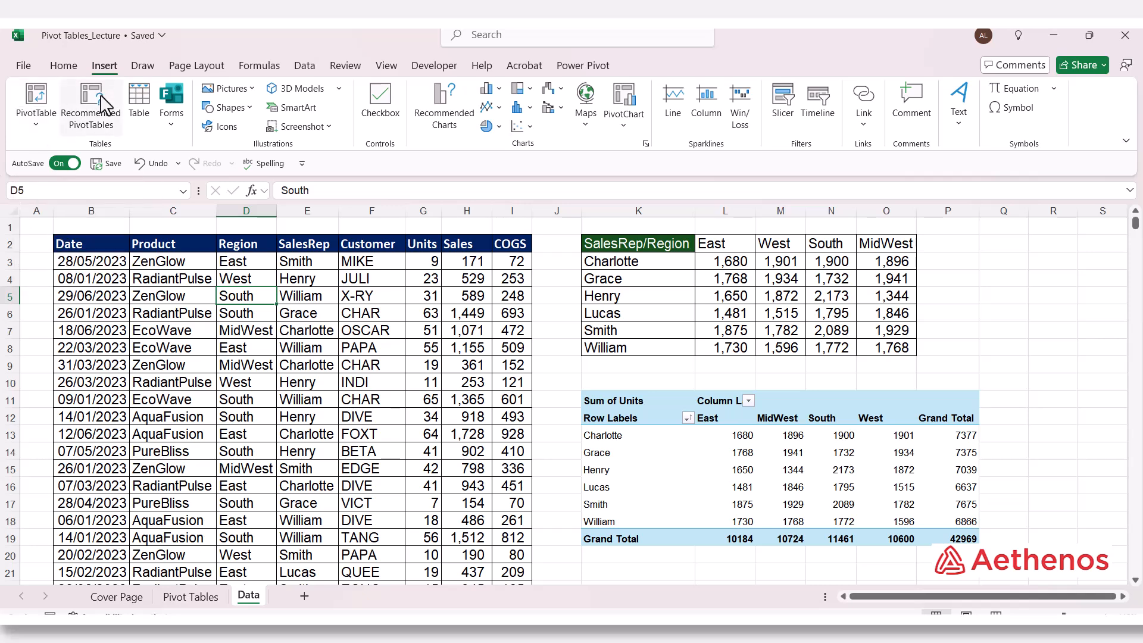
left_click(35, 129)
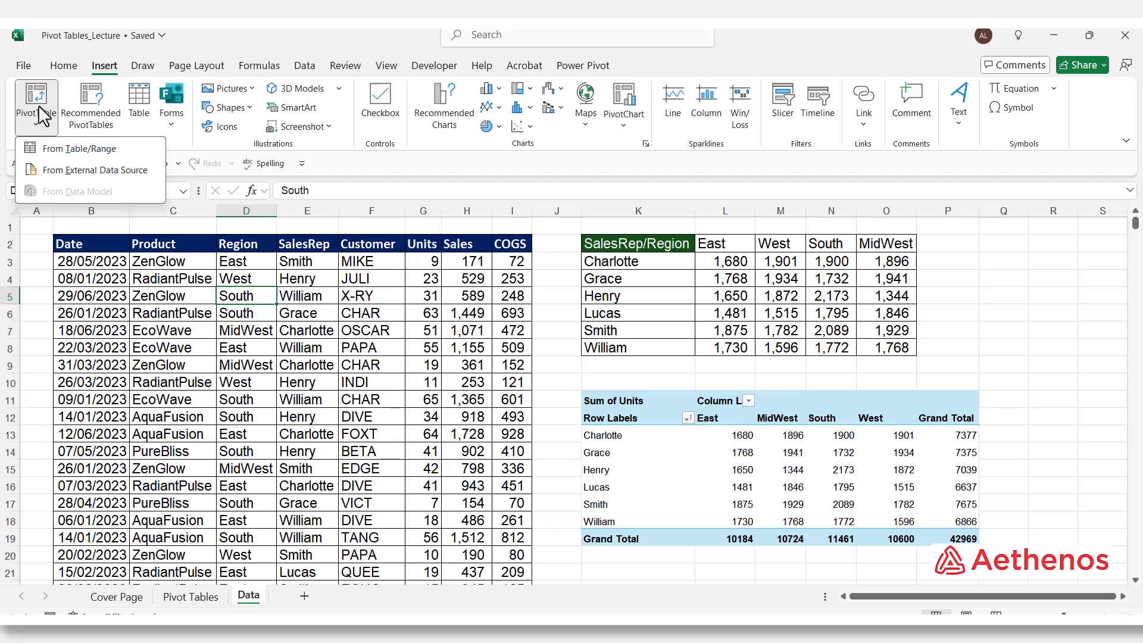
left_click(39, 95)
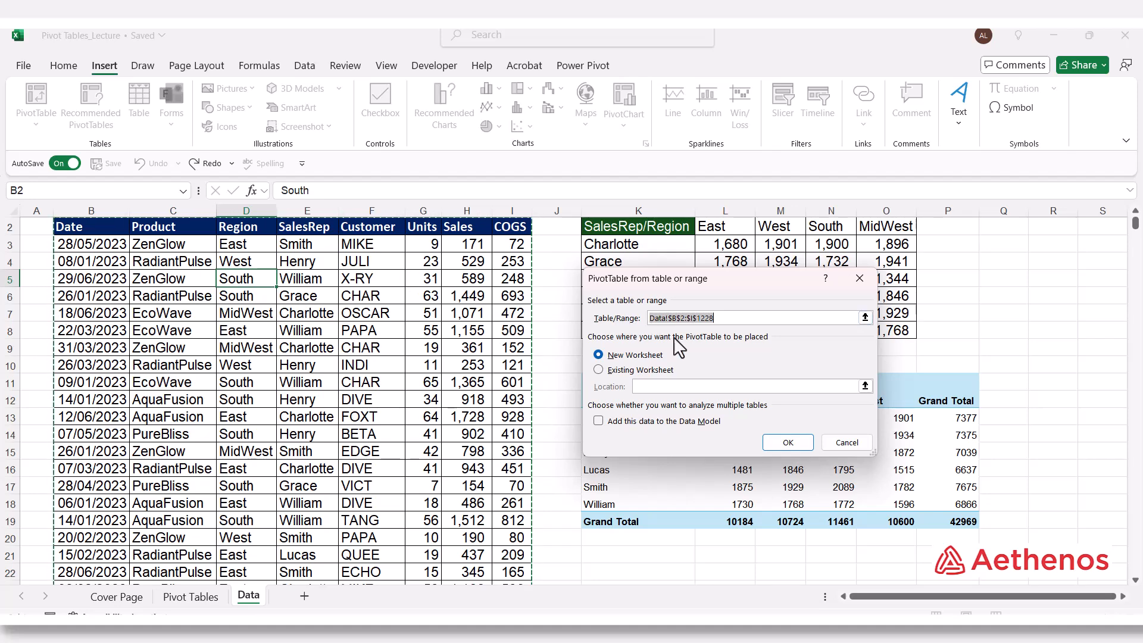
scroll(453, 348, "down", 20)
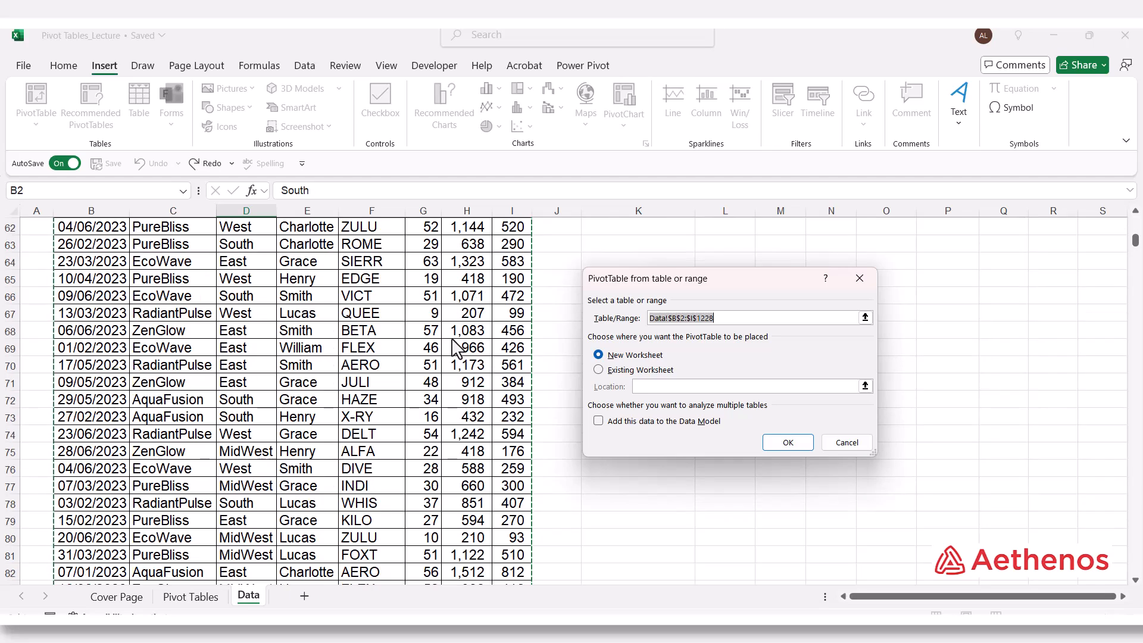
scroll(457, 348, "down", 16)
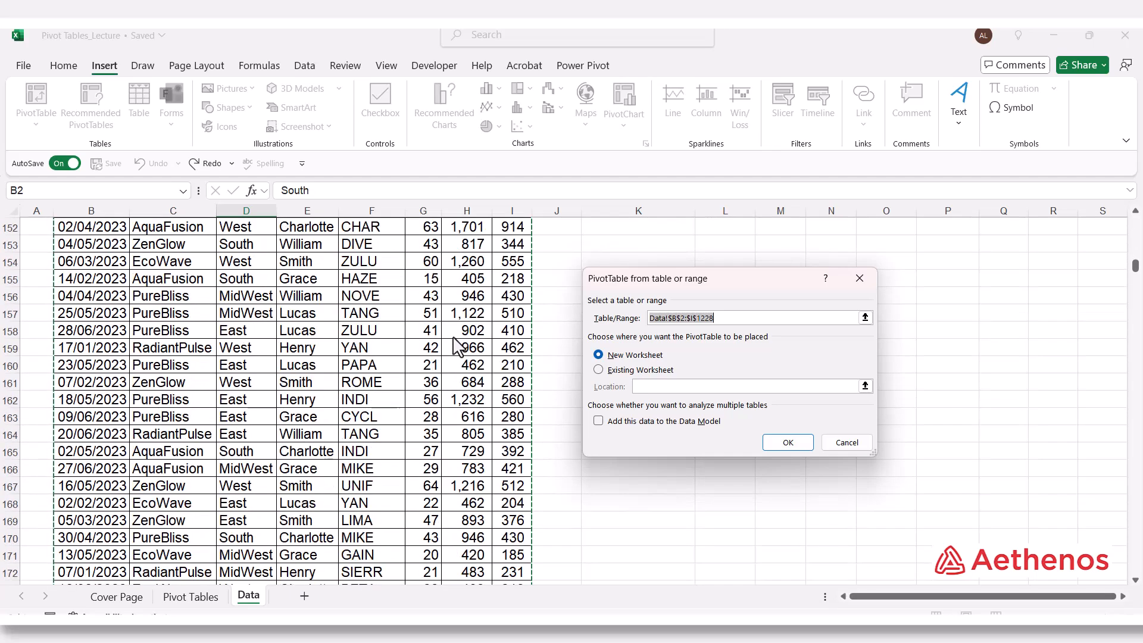
scroll(457, 348, "up", 20)
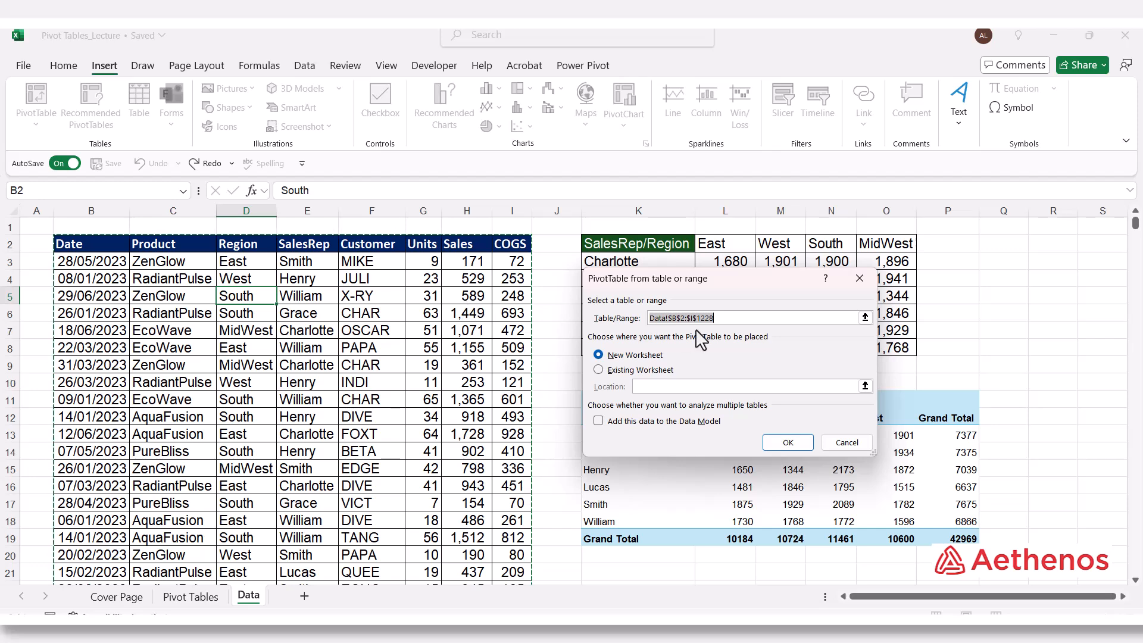
left_click(865, 318)
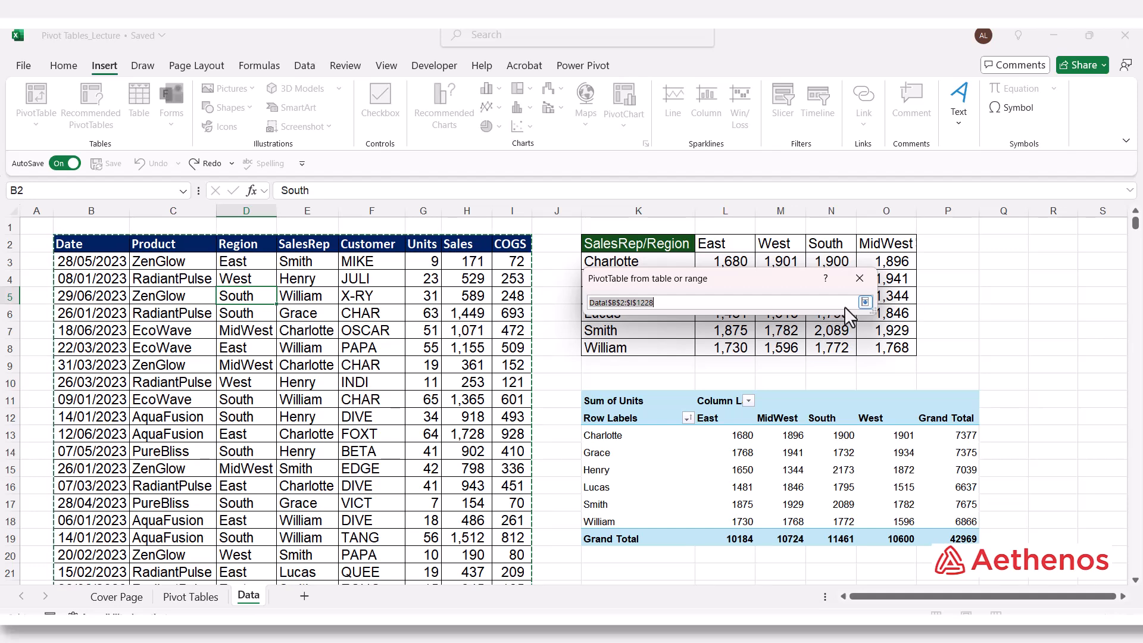
left_click(865, 302)
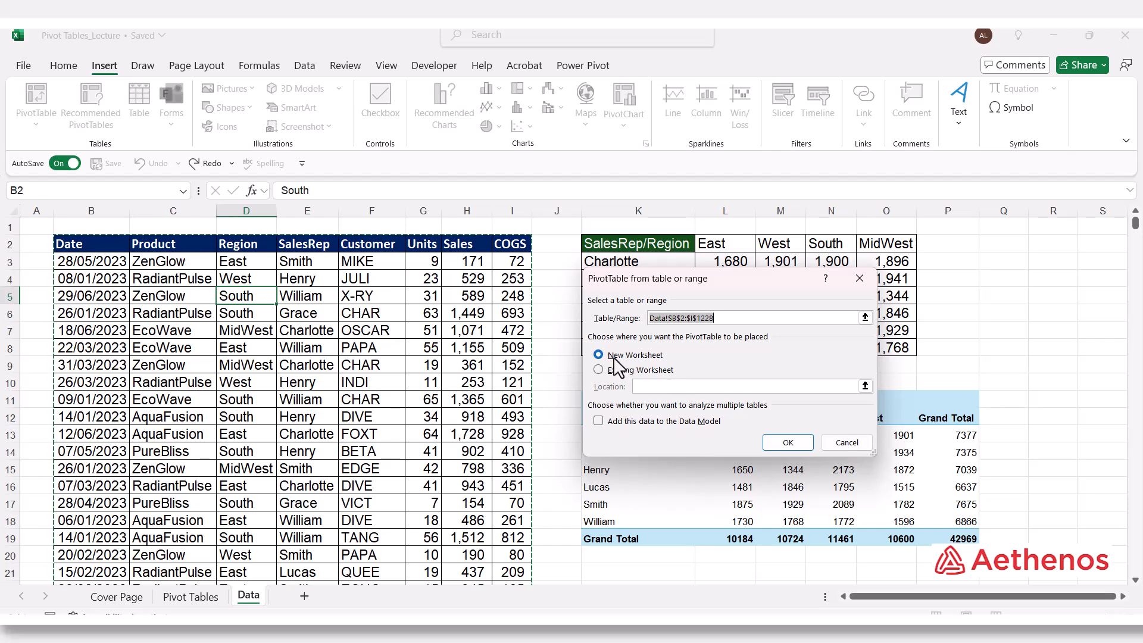
left_click(788, 444)
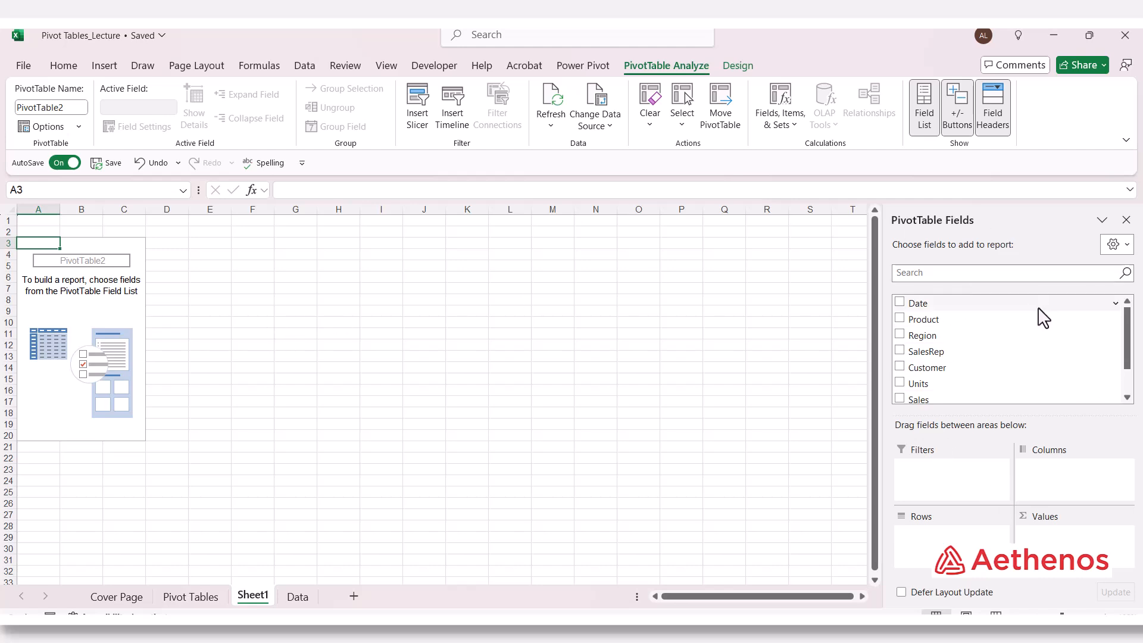
Step: Review the available fields and layout areas of the empty pivot table, checking the existing report on the Data sheet for the target layout
scroll(951, 329, "down", 1)
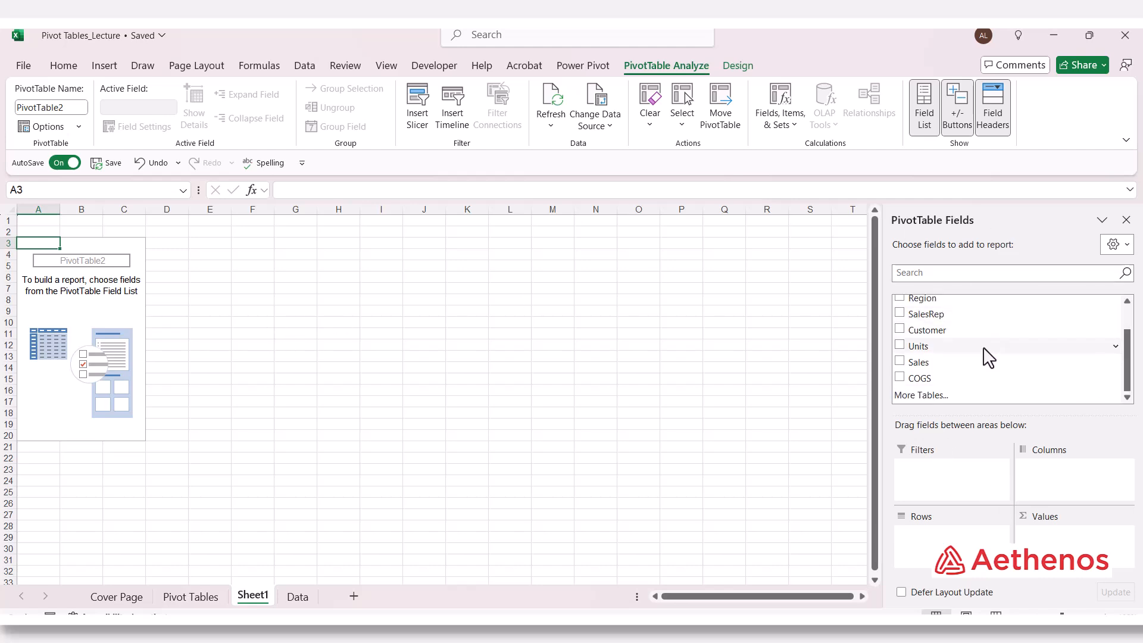
scroll(958, 316, "up", 1)
scroll(959, 319, "down", 1)
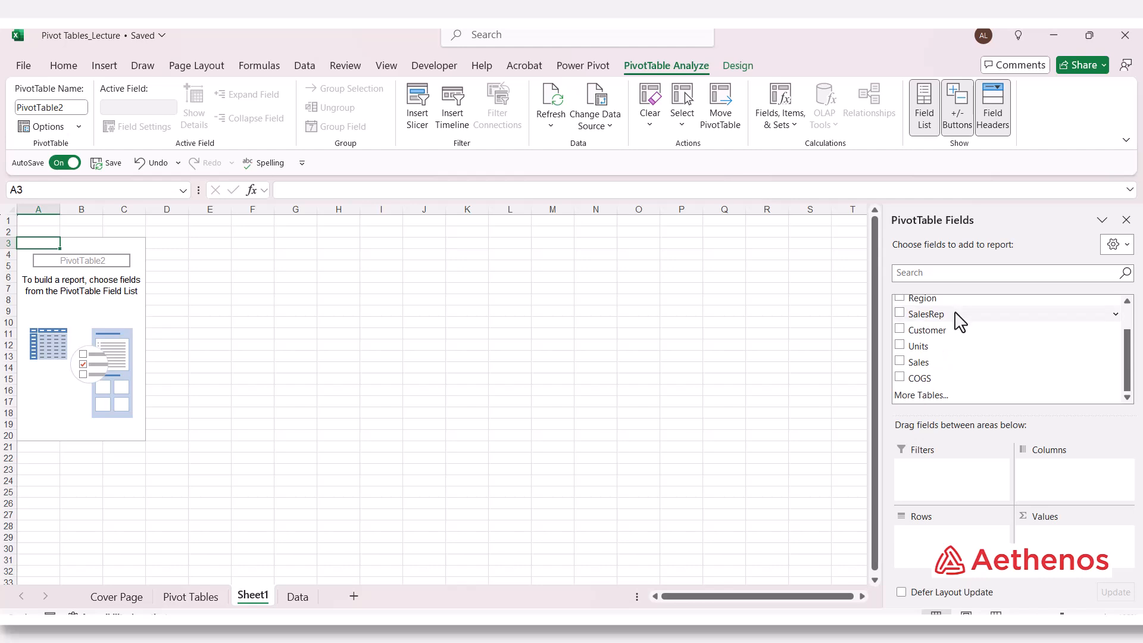
scroll(960, 321, "up", 1)
scroll(959, 317, "down", 1)
scroll(961, 322, "up", 1)
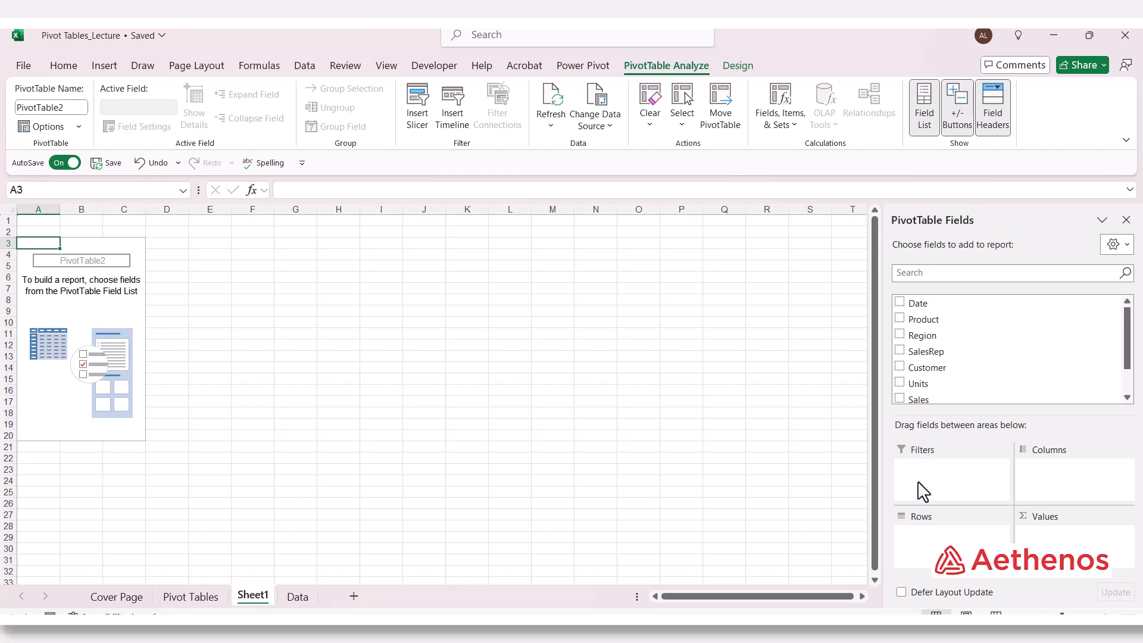
scroll(955, 367, "down", 1)
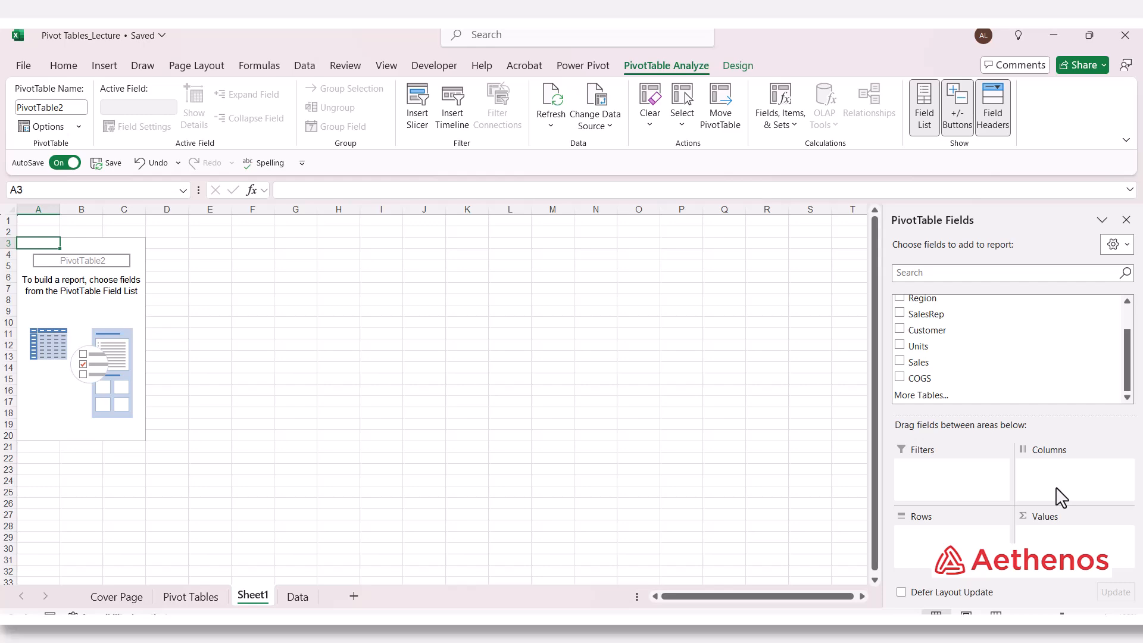
key("ctrl+Page_Down")
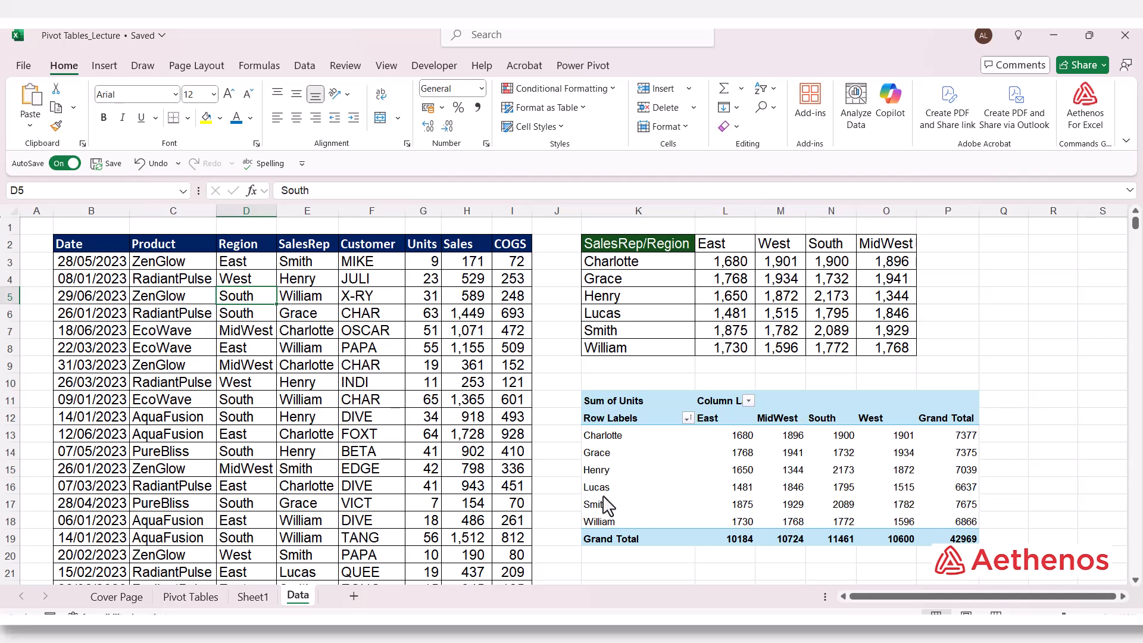
left_click(262, 597)
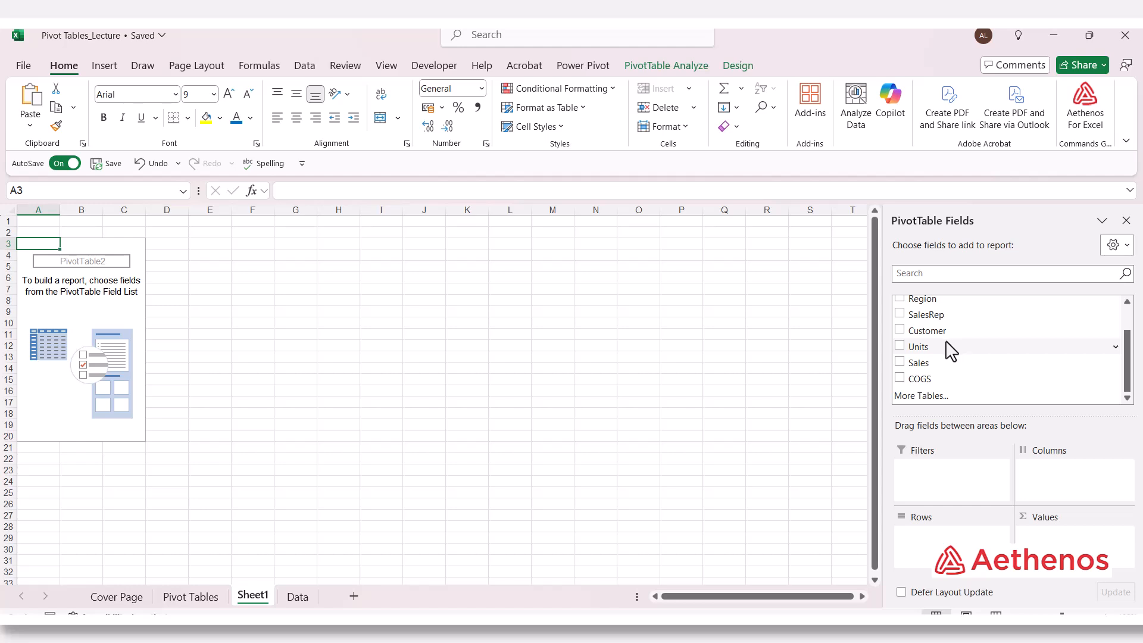
Step: Lay out the pivot table with Region as columns, SalesRep as rows and Units as summed values
scroll(946, 356, "up", 2)
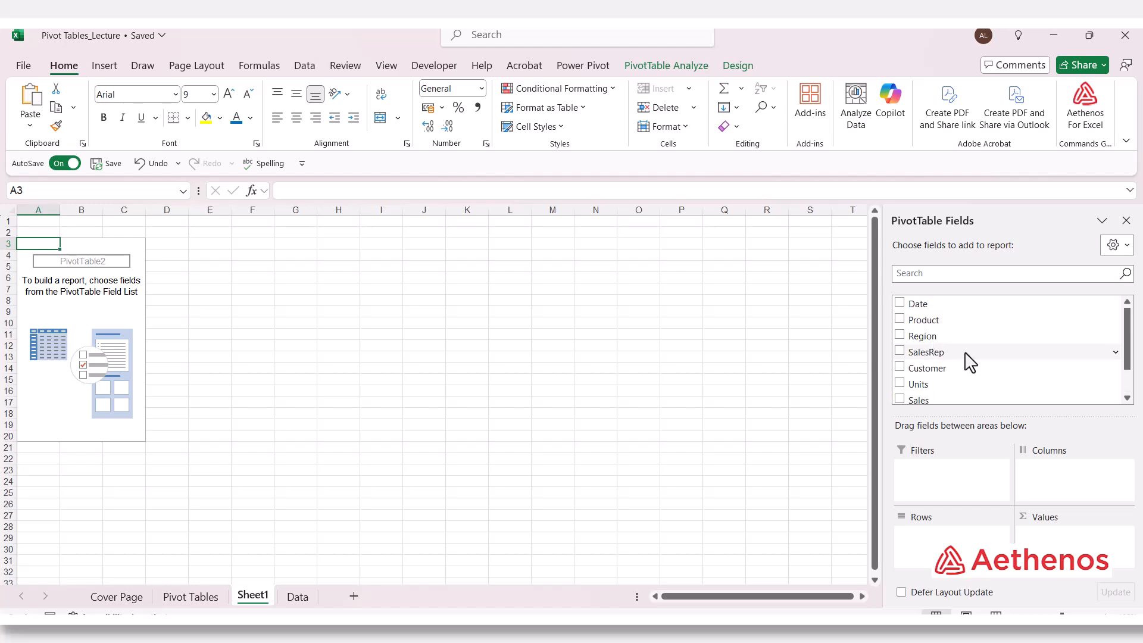
left_click(900, 336)
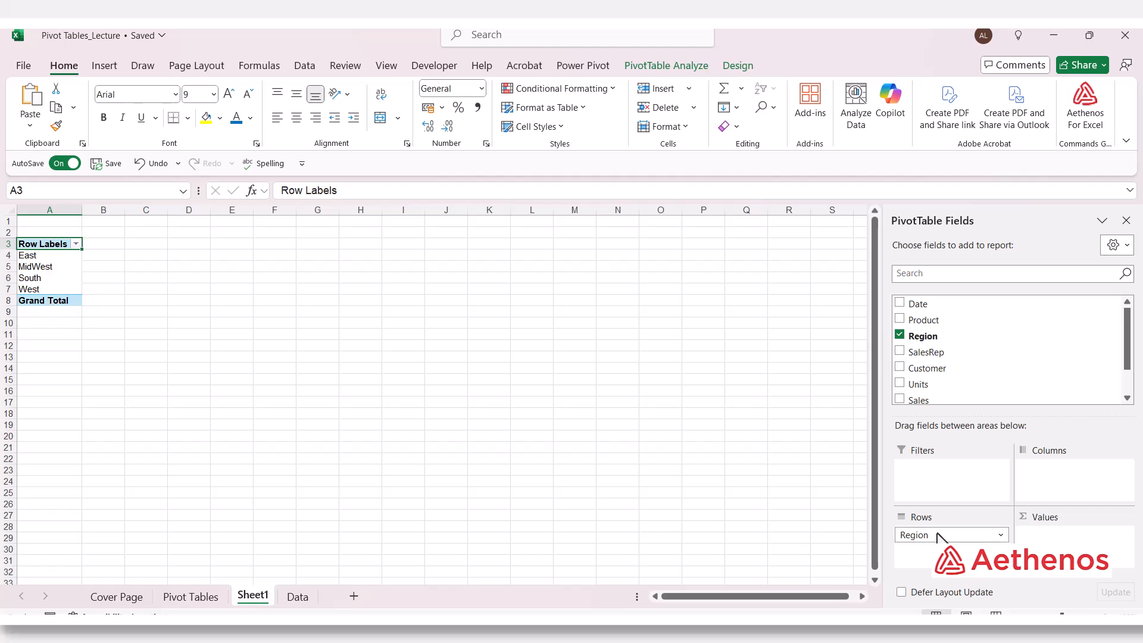
left_click_drag(939, 539, 1061, 478)
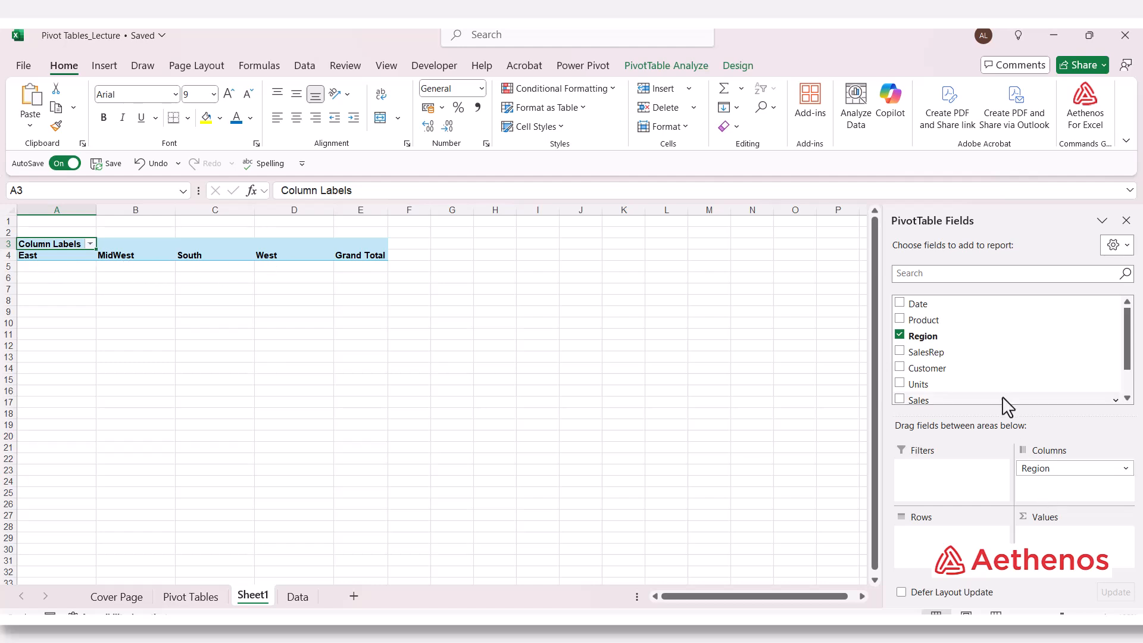
left_click(899, 351)
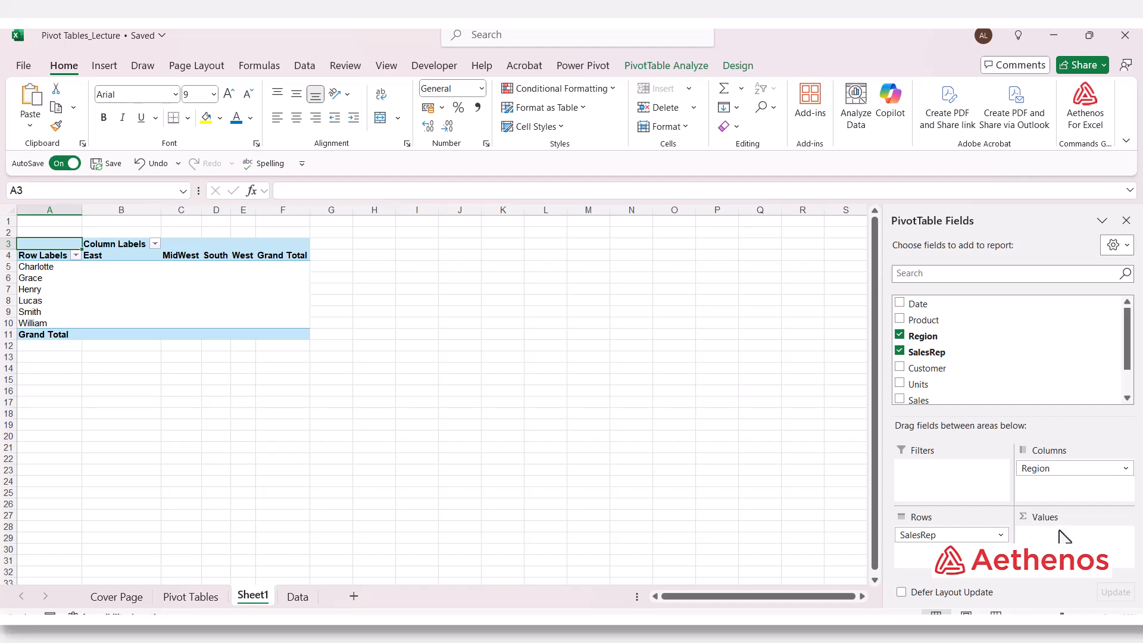
left_click(901, 385)
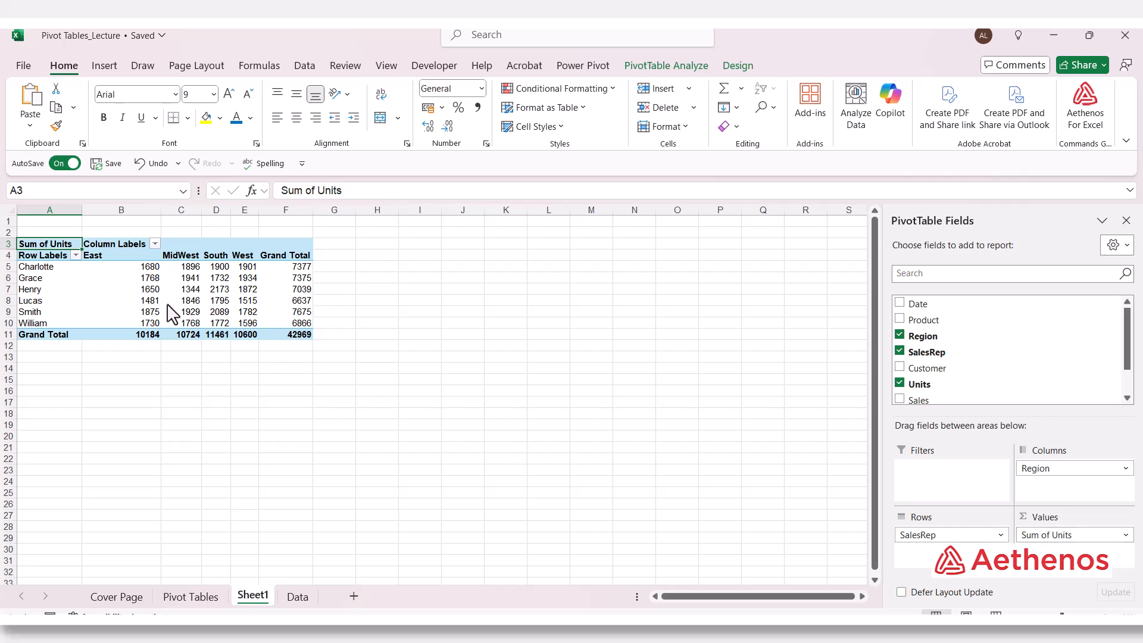
Step: Review the summary functions available for the Units value field, from Count, Average and Max through Varp, and keep Sum
left_click(1127, 536)
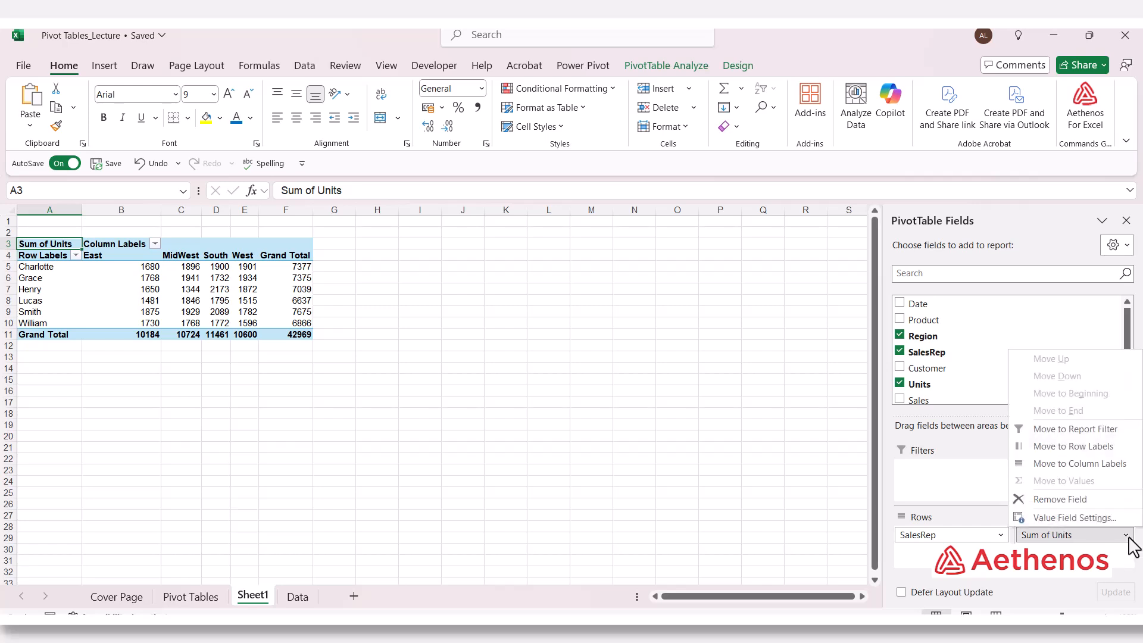
left_click(1085, 515)
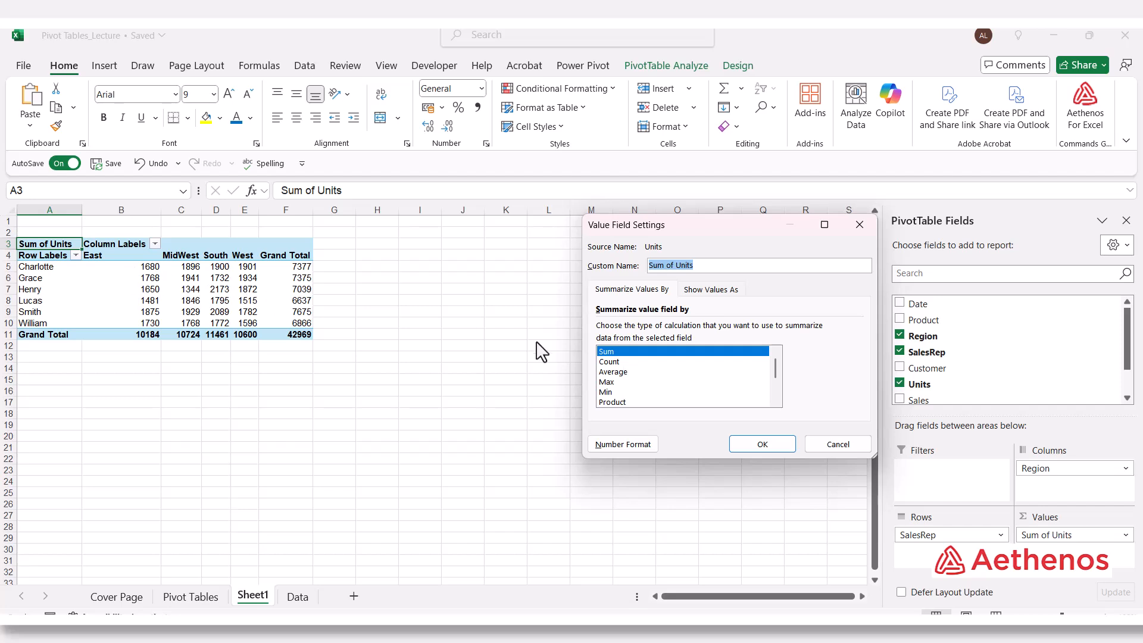
left_click(614, 363)
left_click(613, 372)
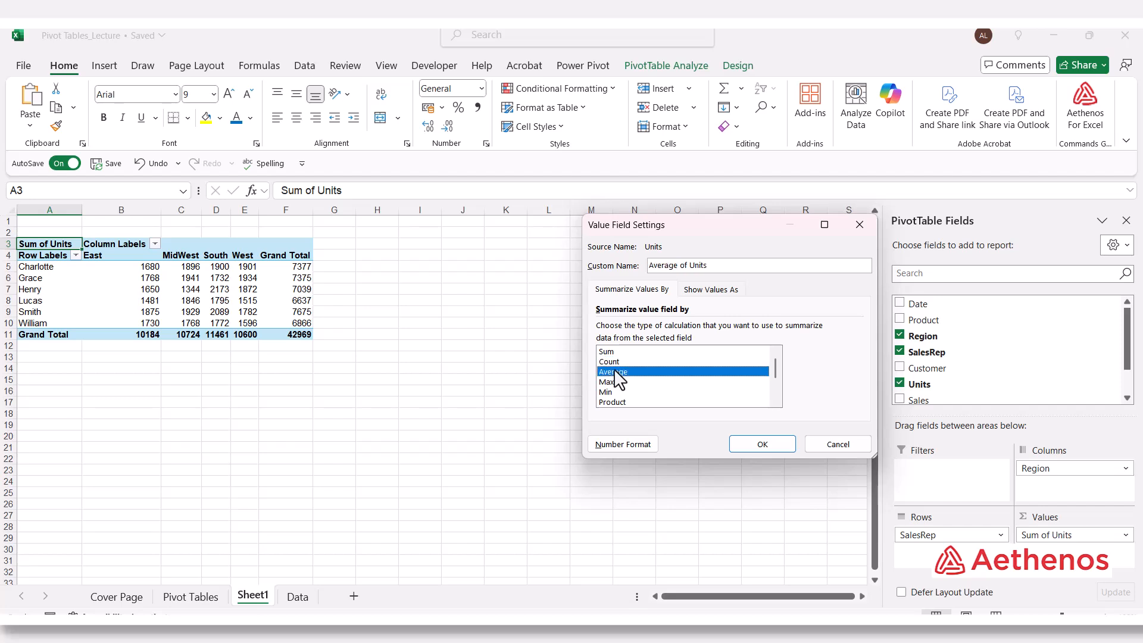
left_click(611, 382)
scroll(612, 378, "down", 2)
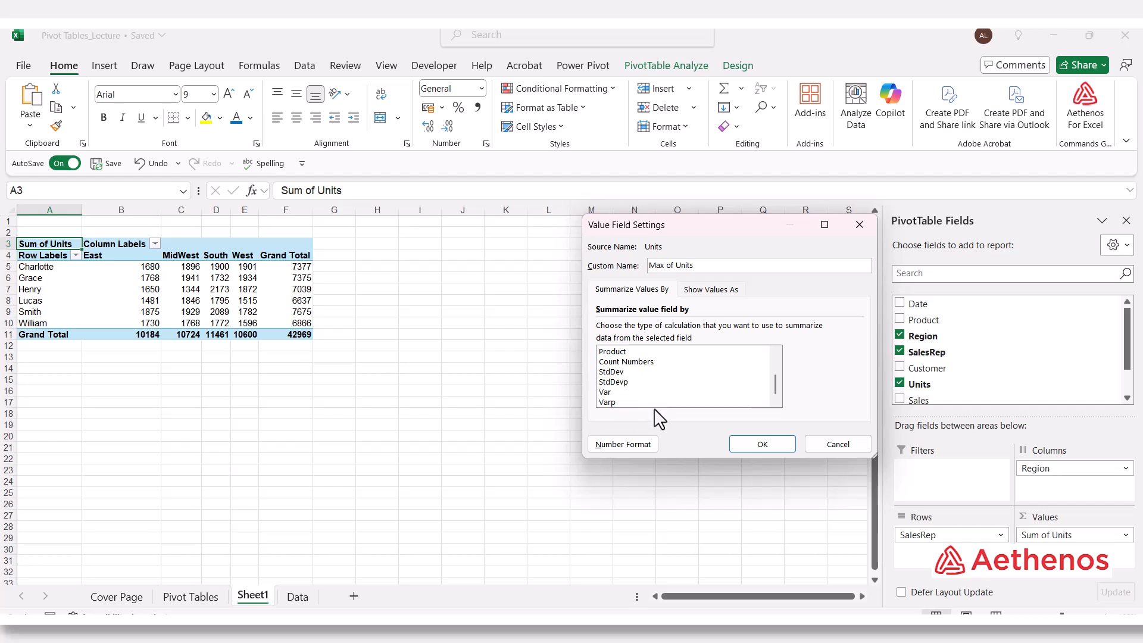
left_click_drag(777, 379, 701, 390)
scroll(696, 384, "up", 2)
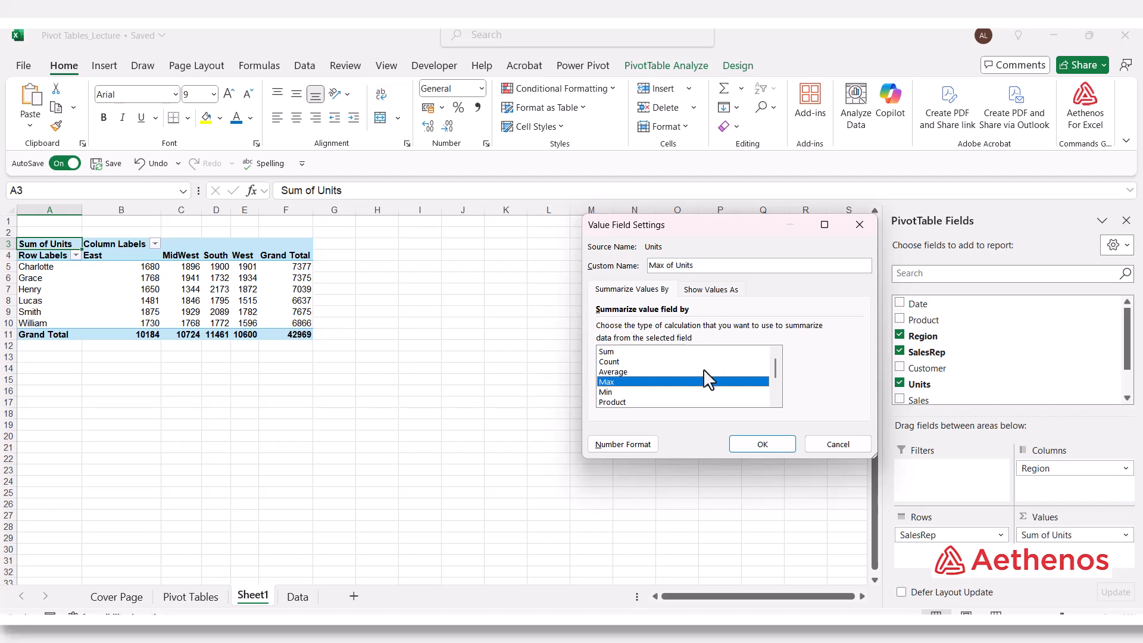
scroll(702, 375, "down", 2)
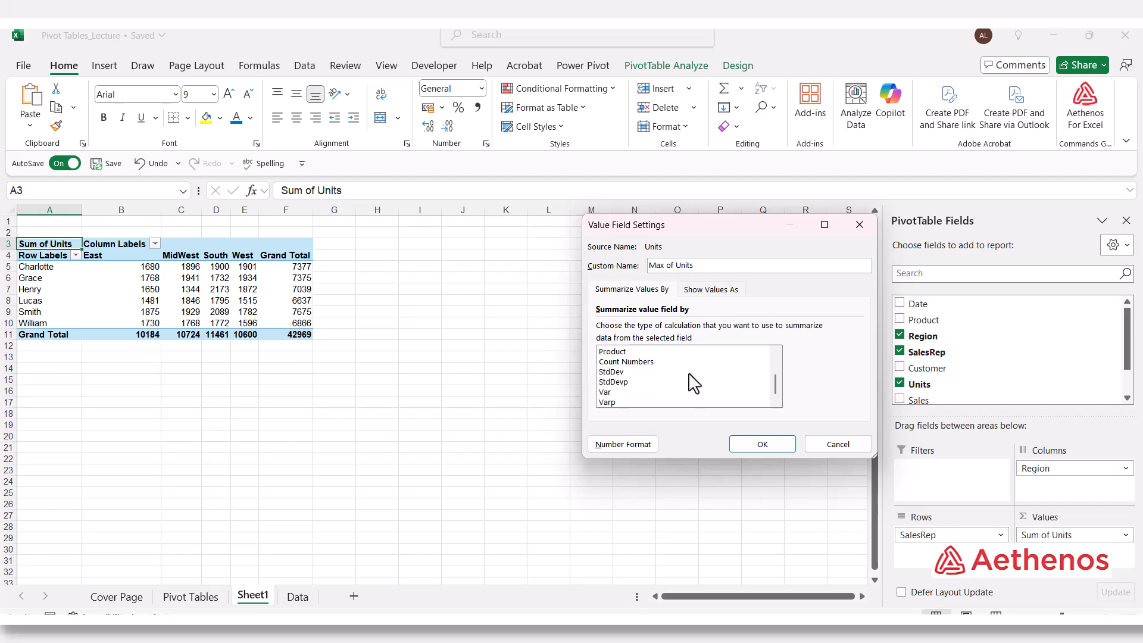
scroll(689, 379, "up", 2)
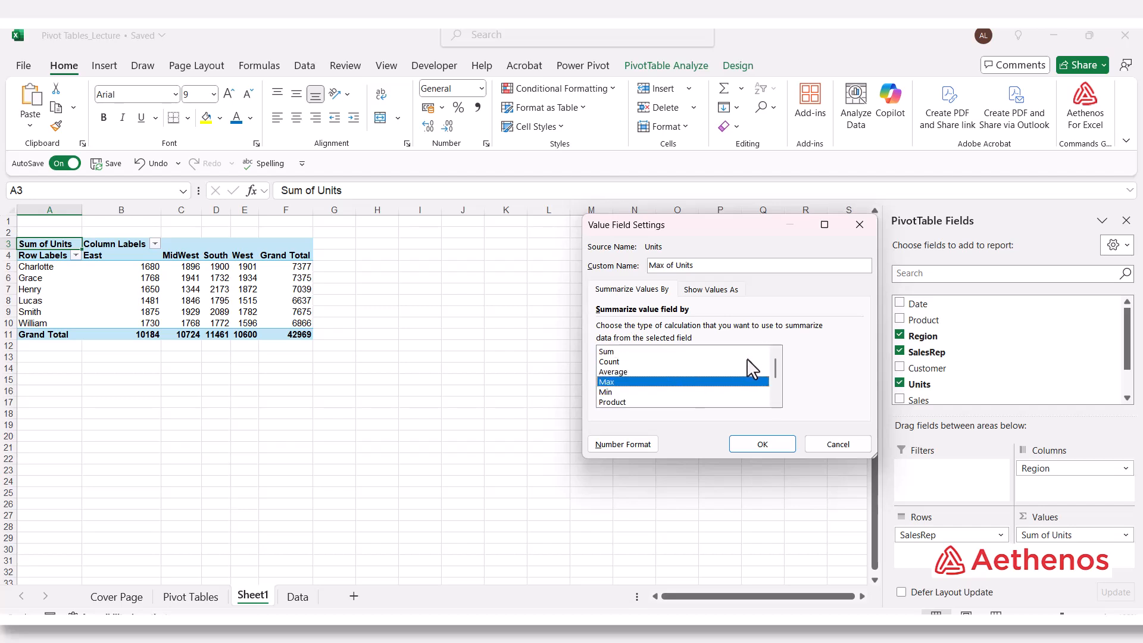
left_click(624, 353)
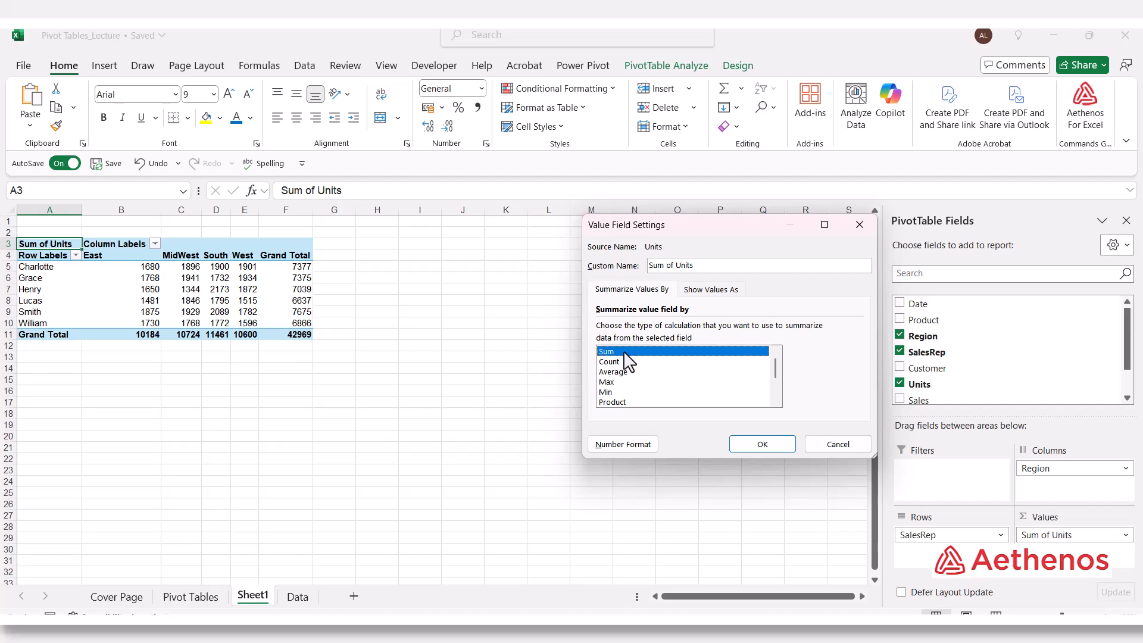
left_click(755, 447)
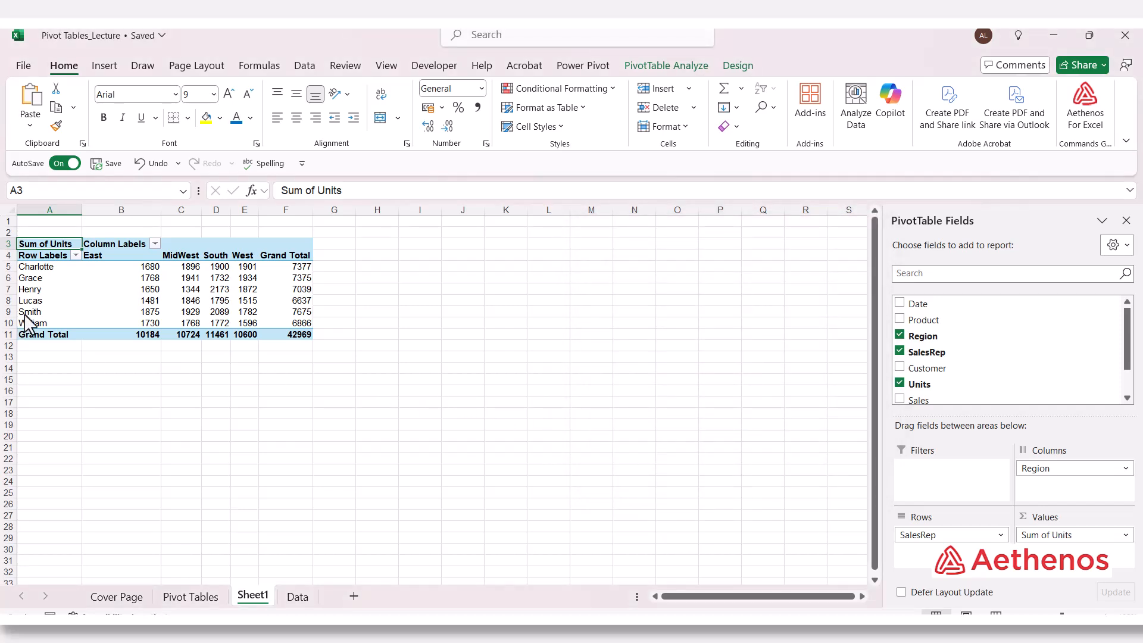
Step: Try the comma number style on the pivot table values in B5:F10, and undo that formatting
mouse_move(241, 291)
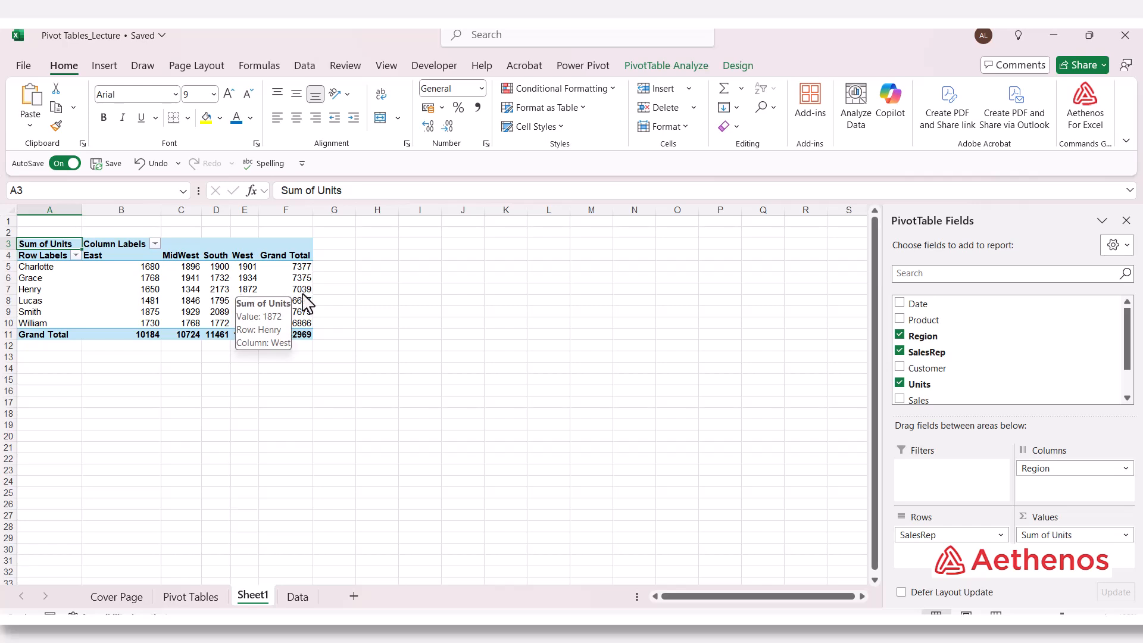
left_click(224, 294)
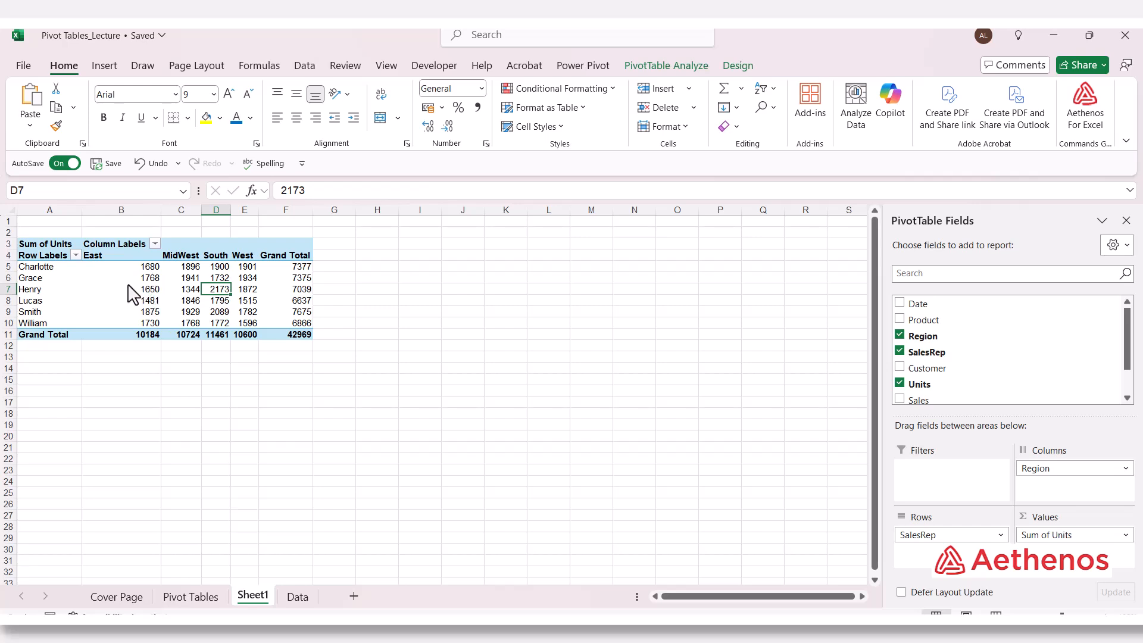
mouse_move(128, 293)
mouse_move(177, 296)
left_click_drag(152, 266, 270, 321)
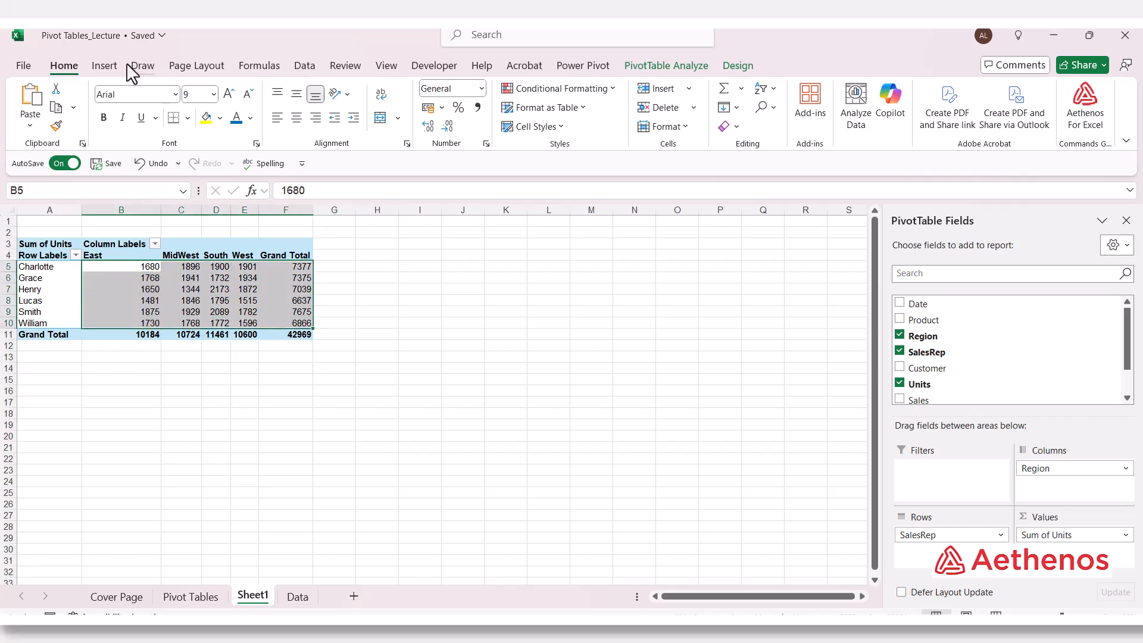
left_click(478, 107)
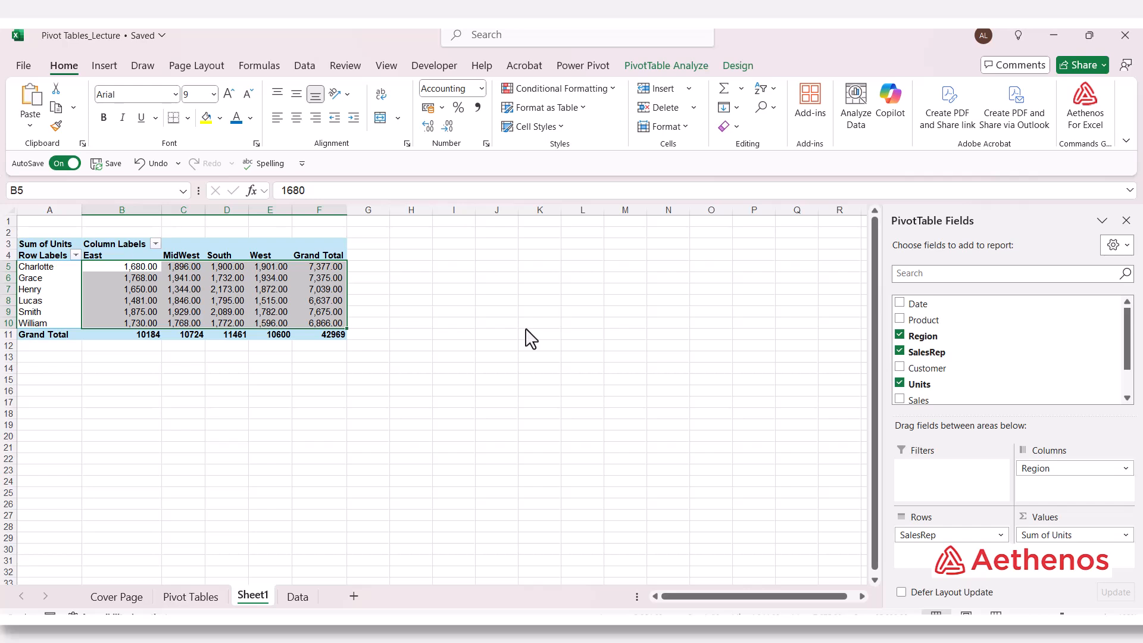
key("ctrl+z")
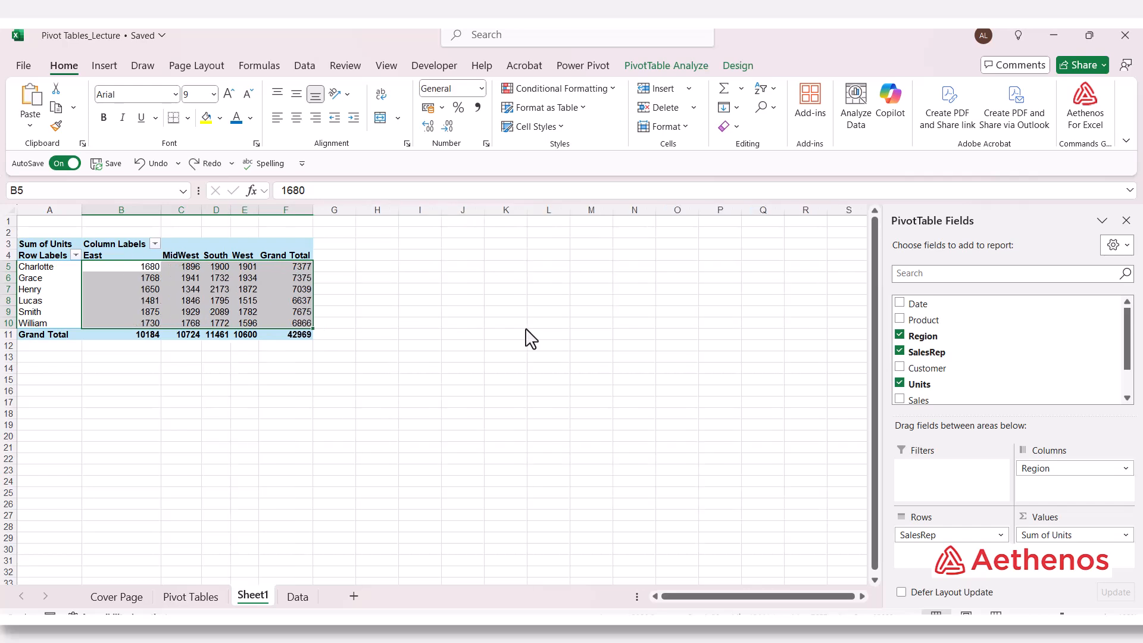
Step: Set the Sum of Units field's number format to Number with 0 decimal places and the 1000 separator
left_click(193, 298)
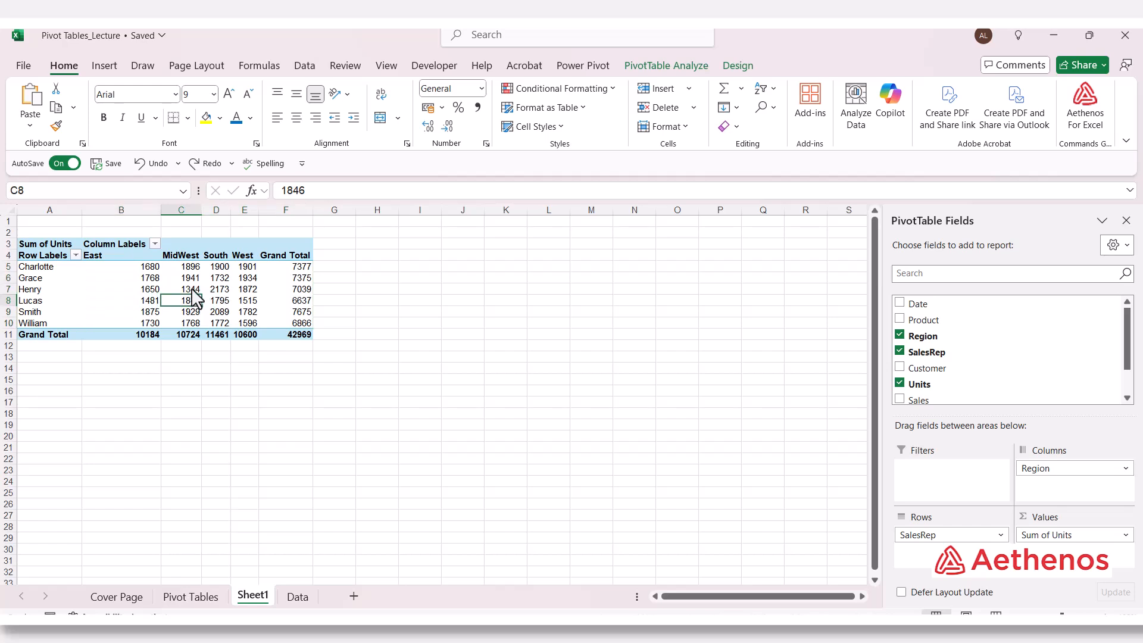
left_click(188, 286)
right_click(185, 288)
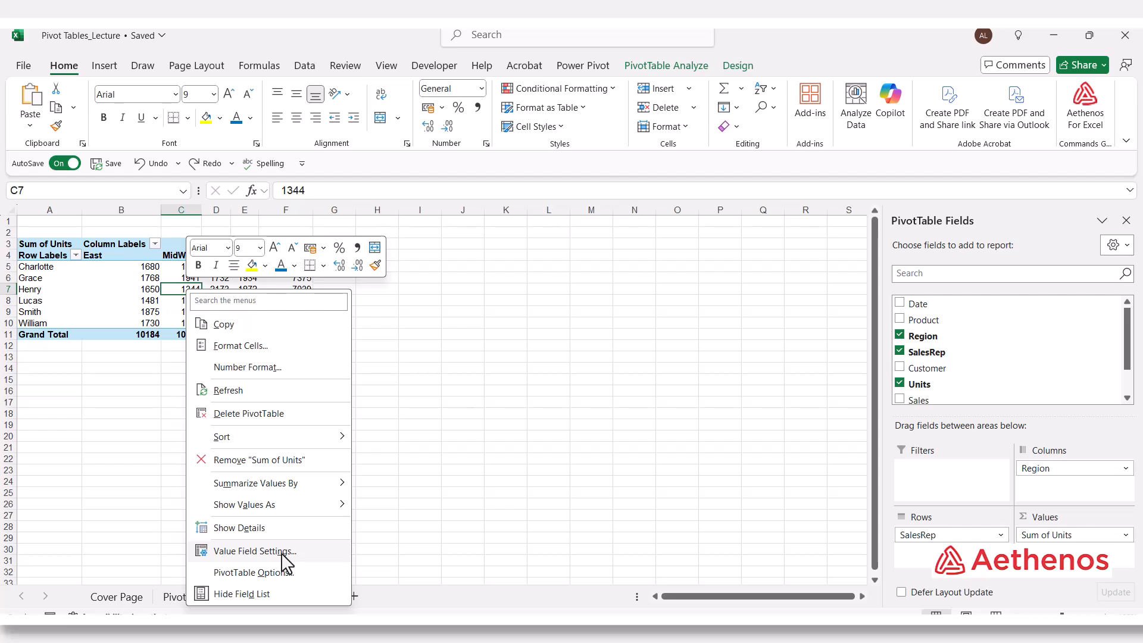
left_click(284, 552)
left_click_drag(298, 390, 518, 241)
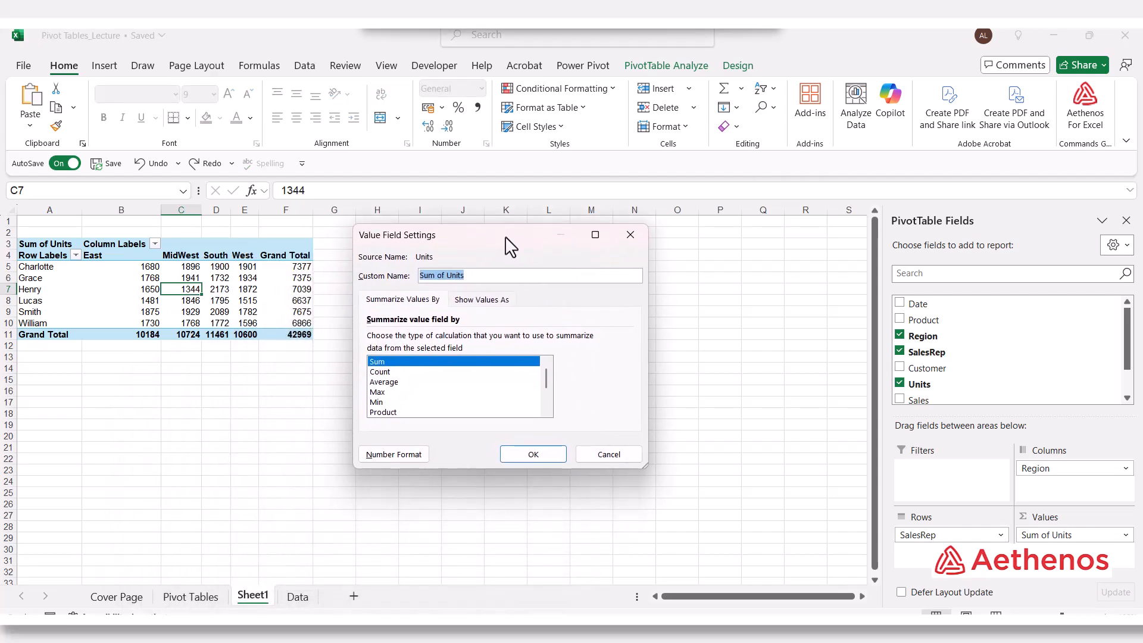
left_click(395, 453)
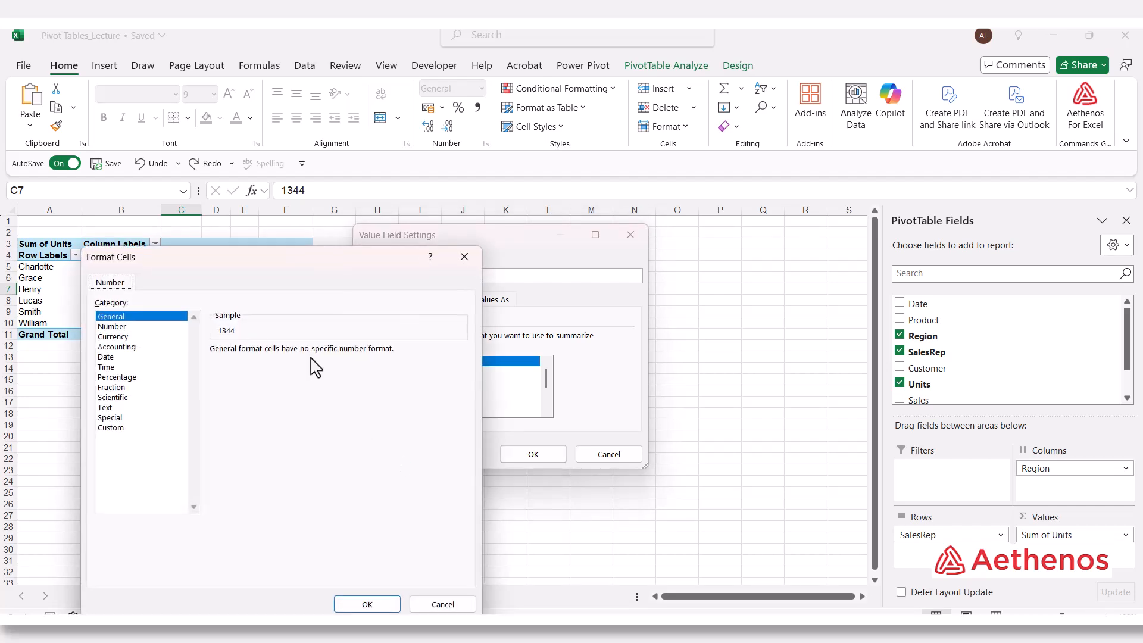
left_click_drag(239, 274, 560, 186)
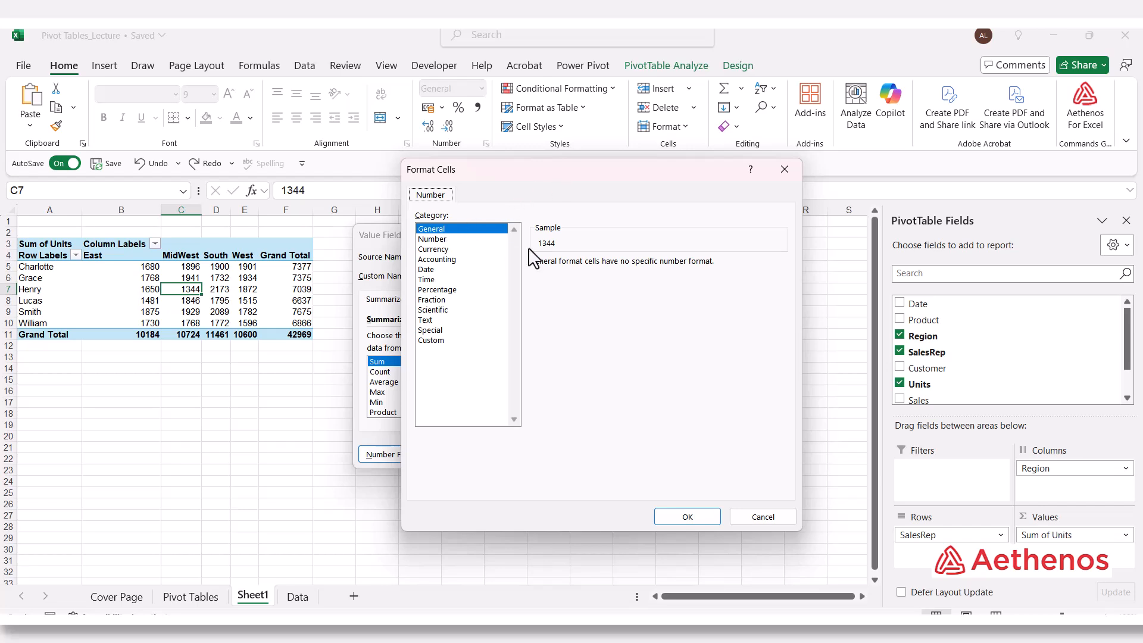
left_click(462, 240)
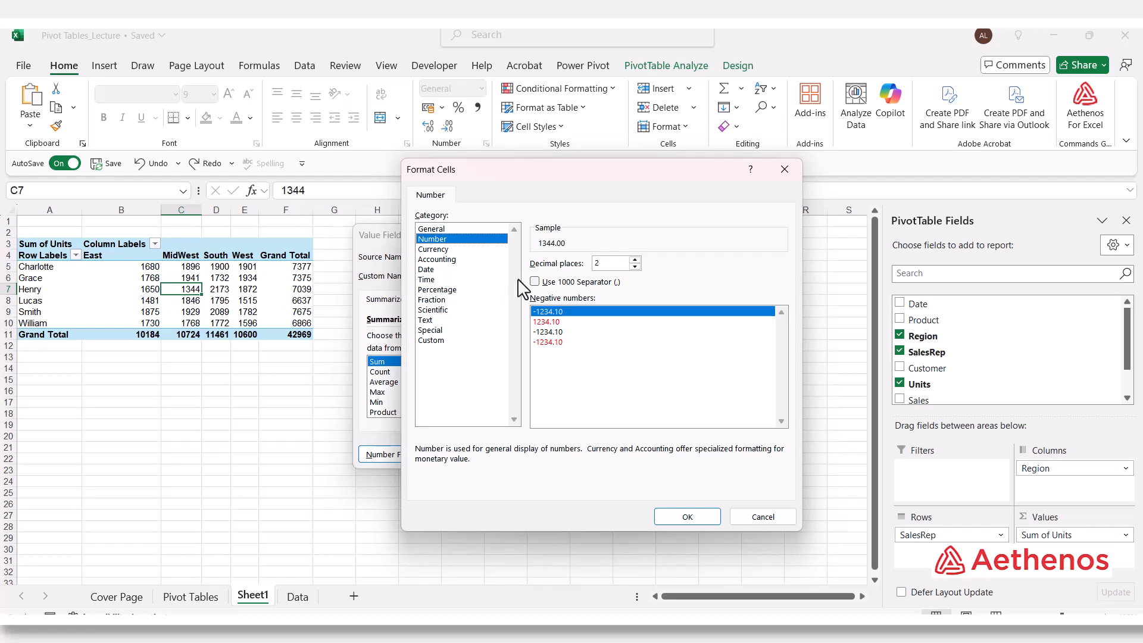
left_click(635, 267)
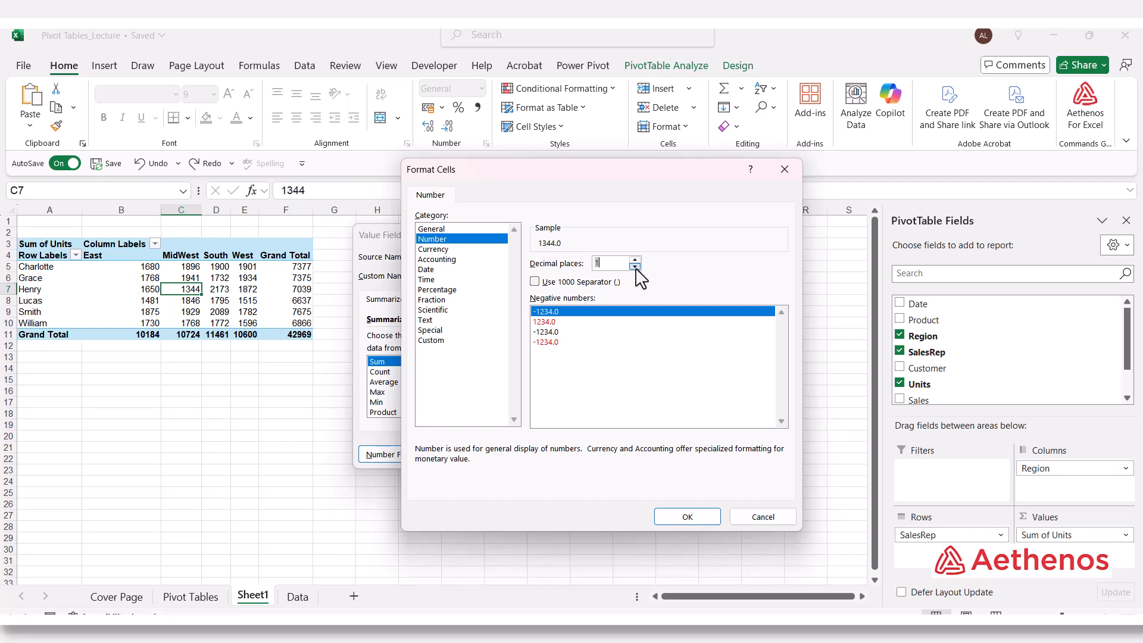
left_click(534, 283)
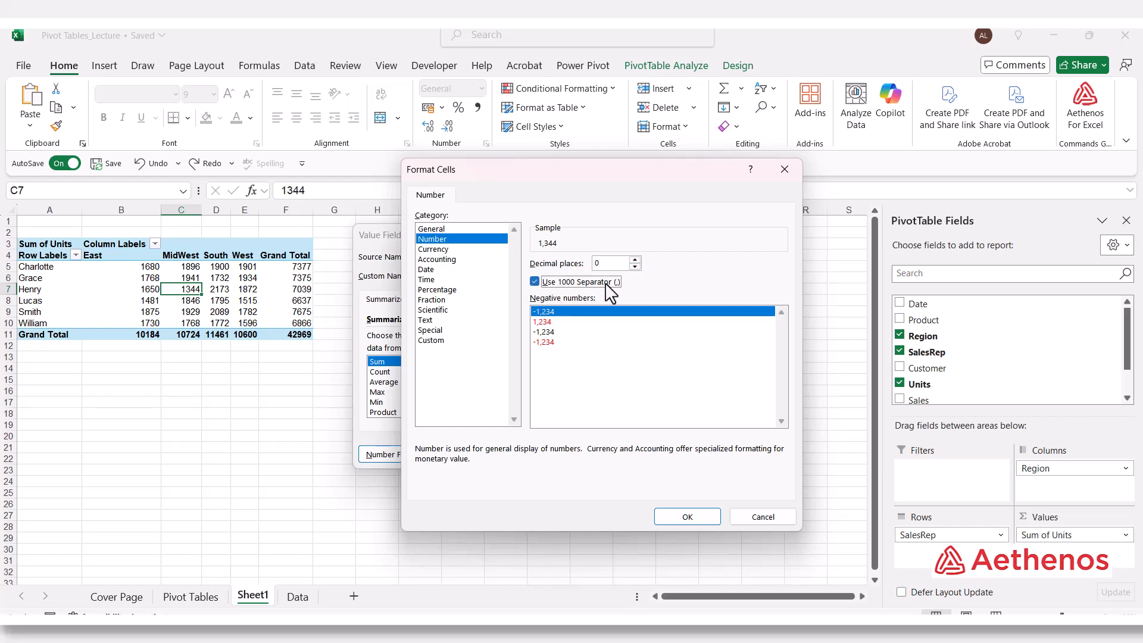
left_click(679, 515)
left_click(533, 454)
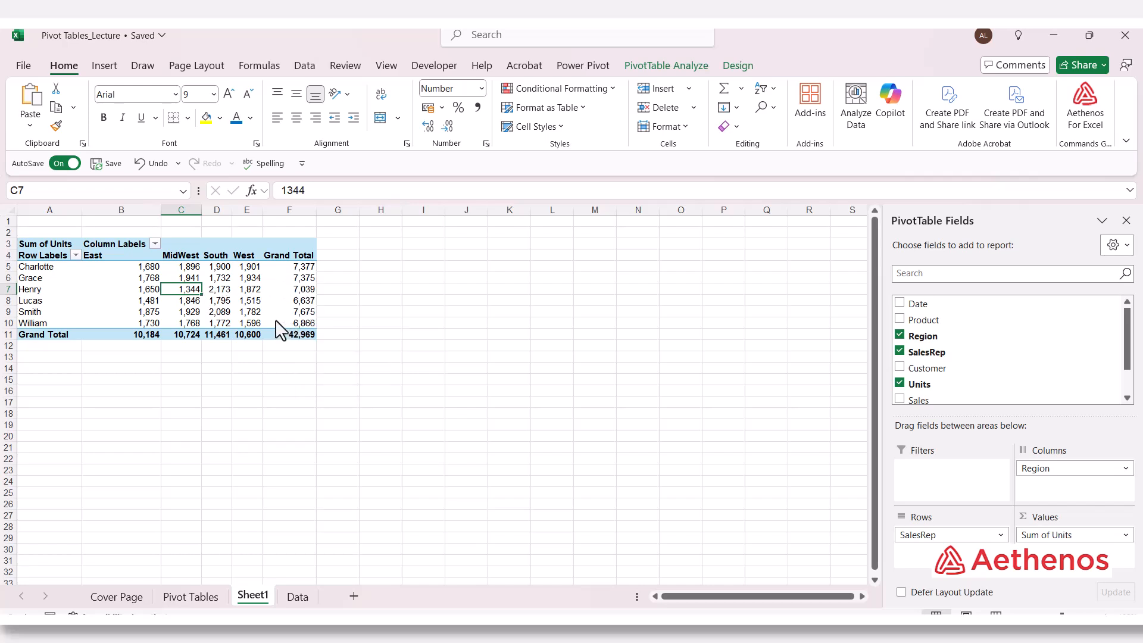
Step: Try the pivot table with Region as rows and SalesRep as columns, and return both fields to their original areas
left_click(483, 320)
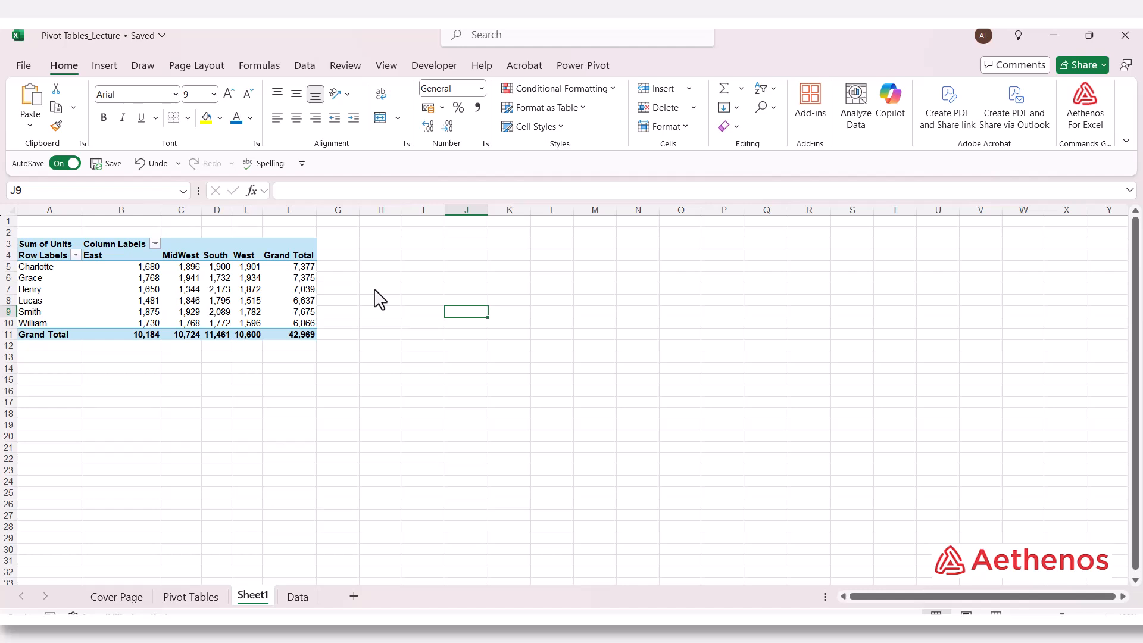
left_click(182, 290)
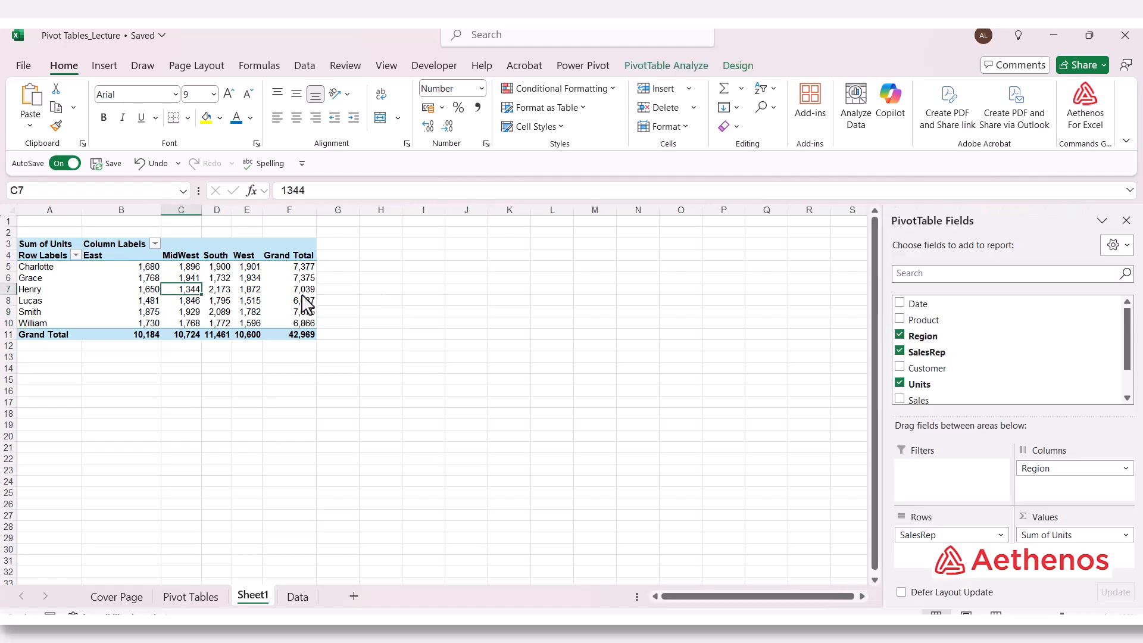
left_click(226, 291)
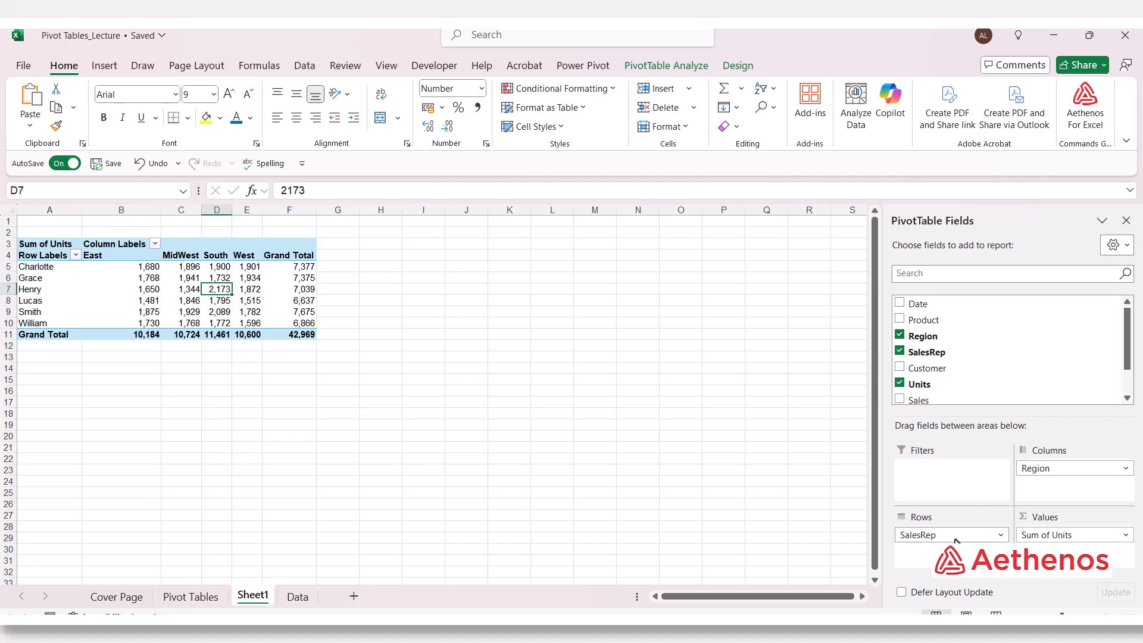
left_click_drag(939, 540, 915, 539)
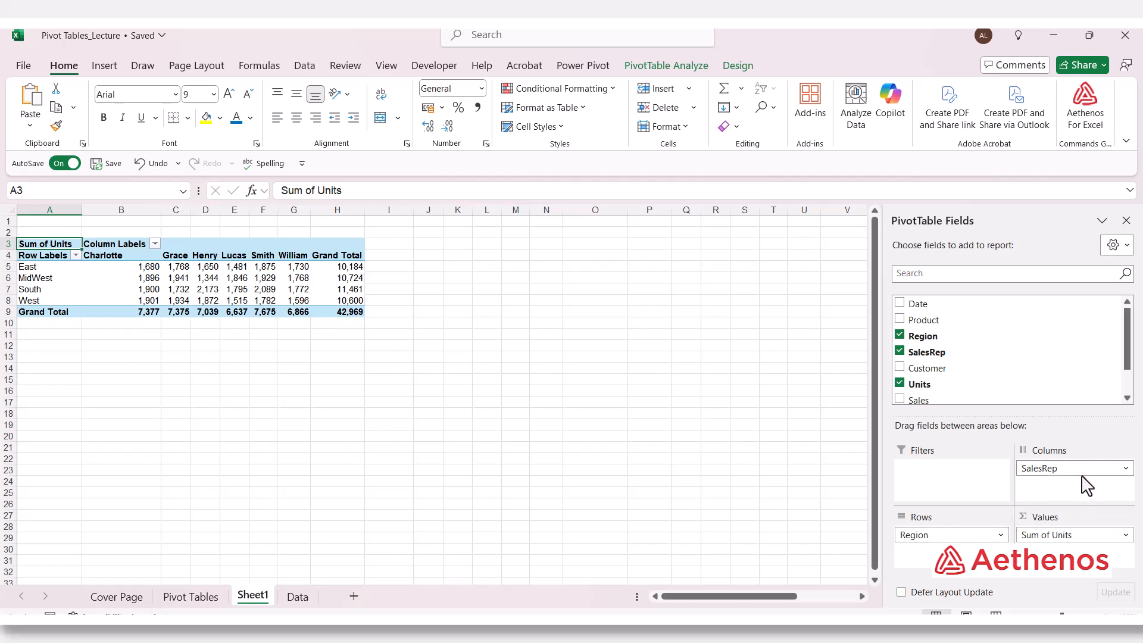
left_click_drag(1084, 479, 1046, 485)
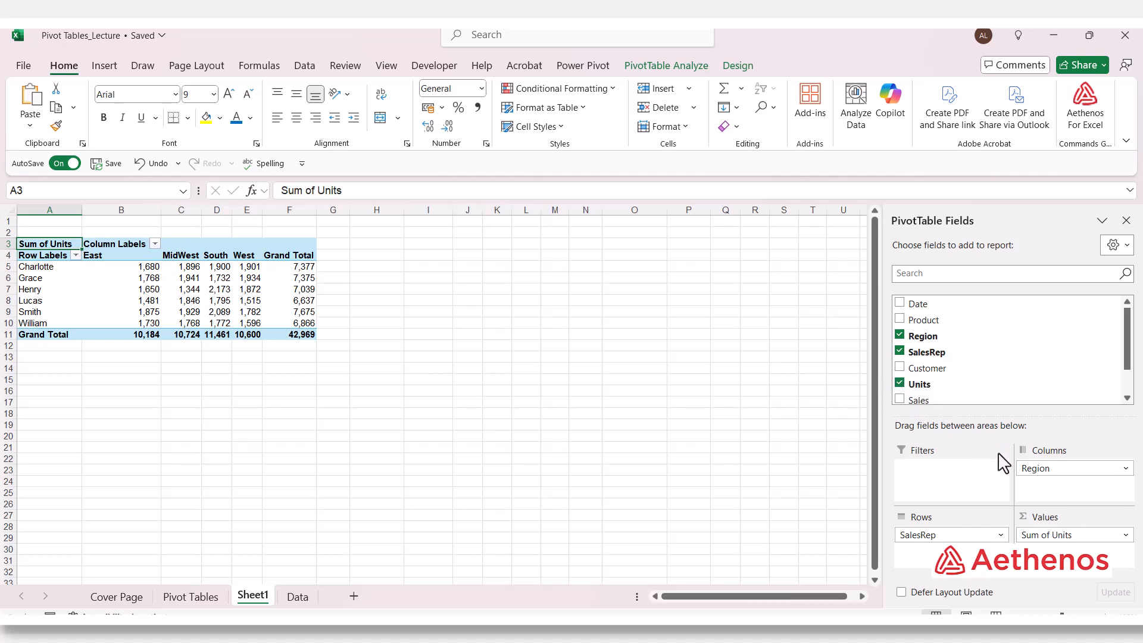
Step: Replace Units with Sales as the summed value field and check the sales figures by rep and region
left_click(900, 385)
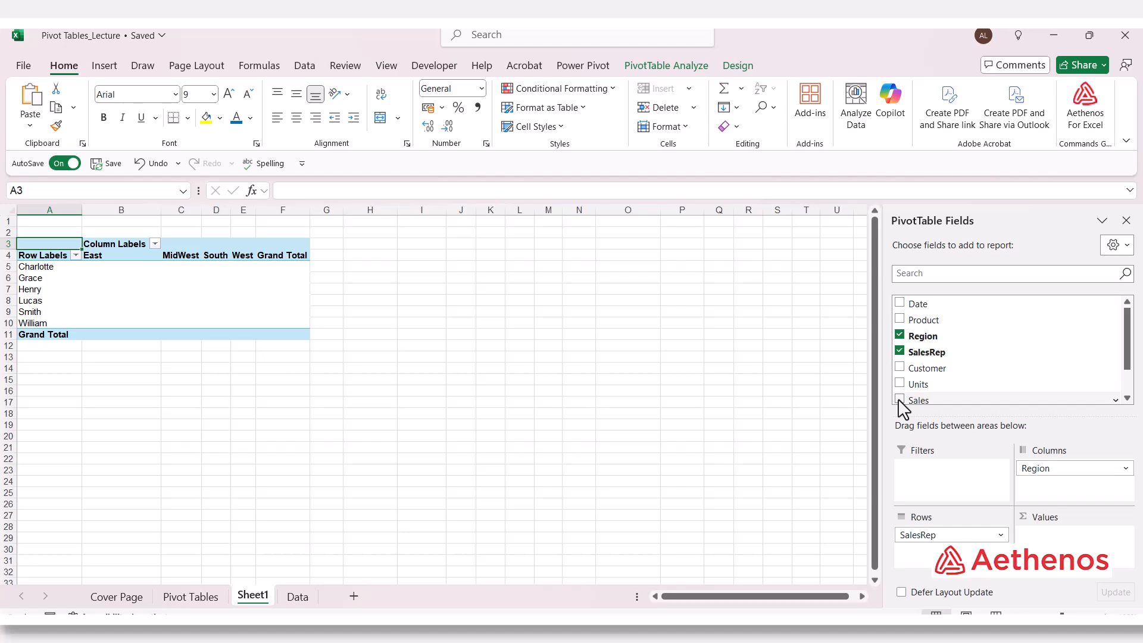
left_click(900, 400)
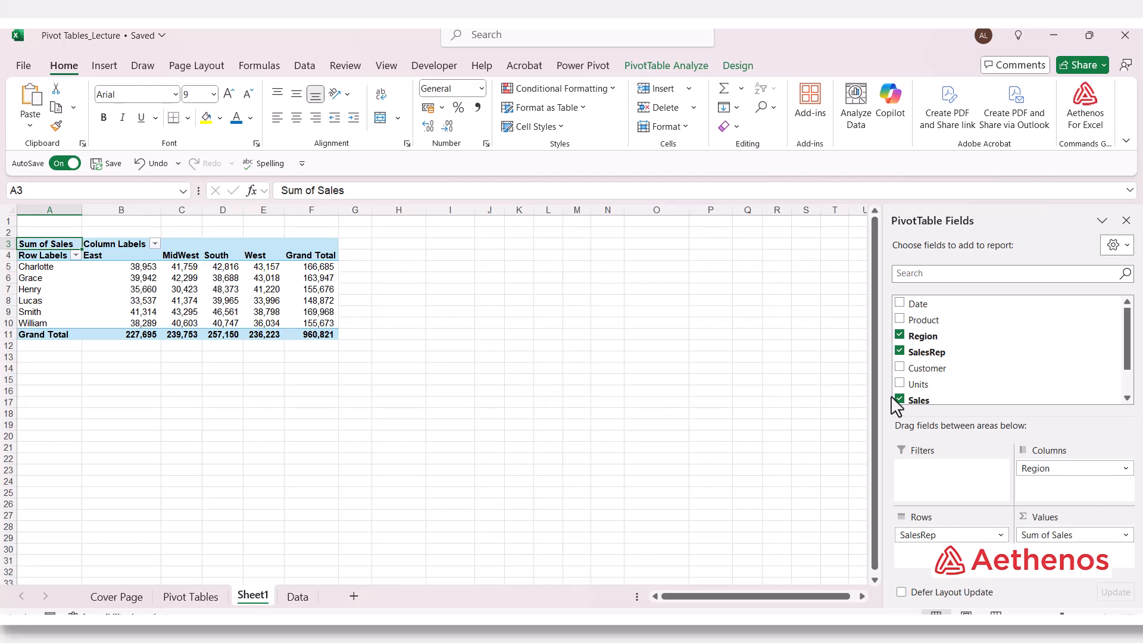
left_click(539, 336)
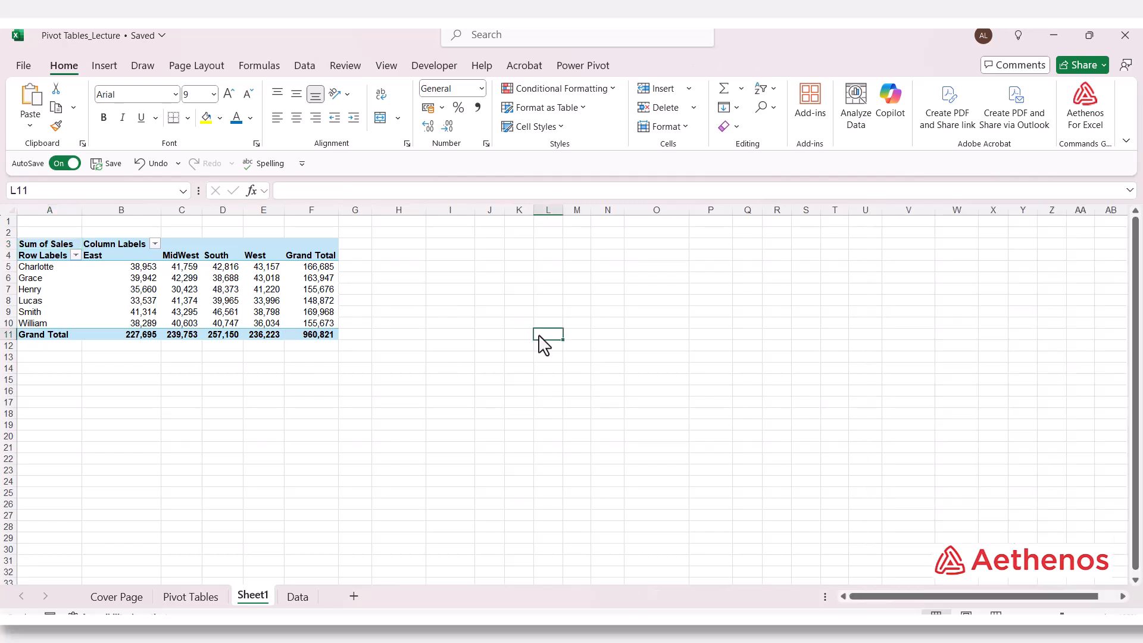
left_click(185, 289)
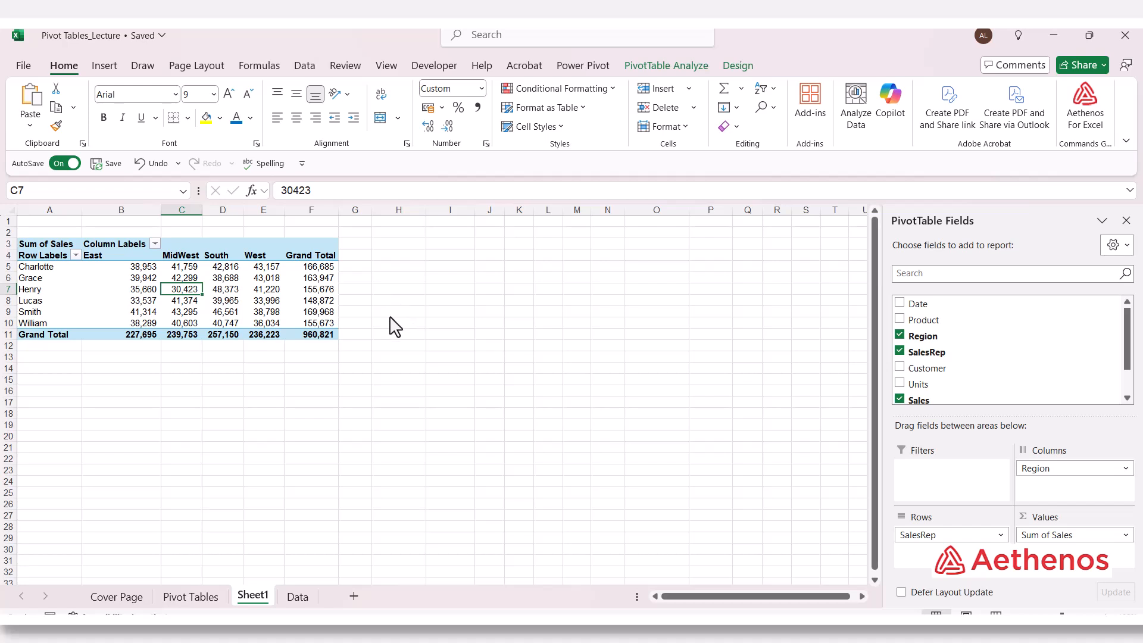
left_click(229, 290)
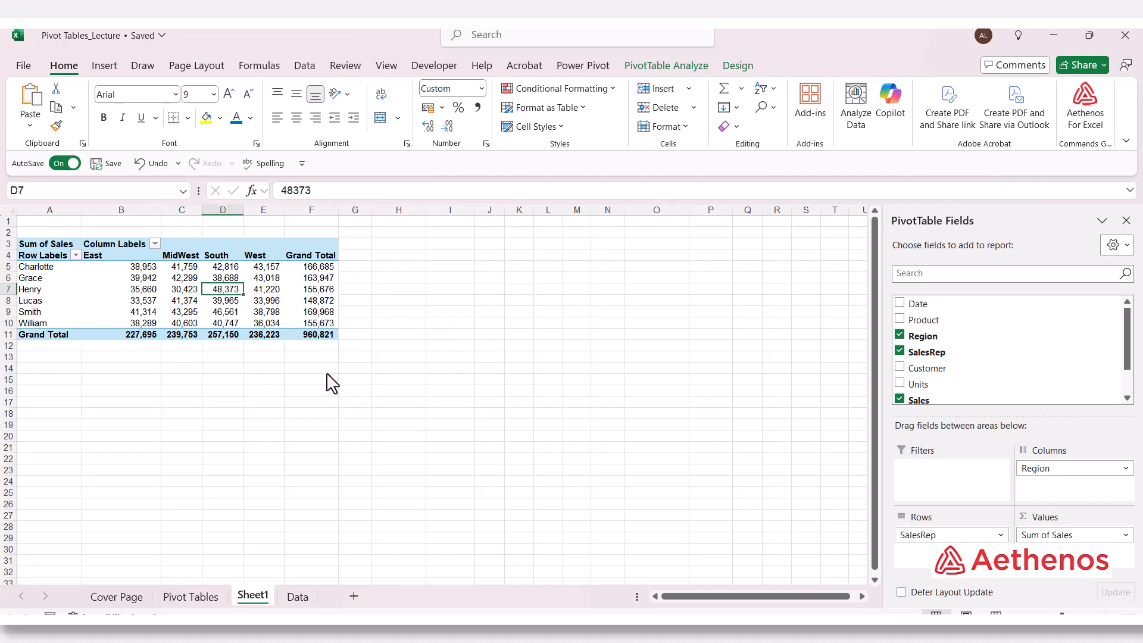
left_click(273, 290)
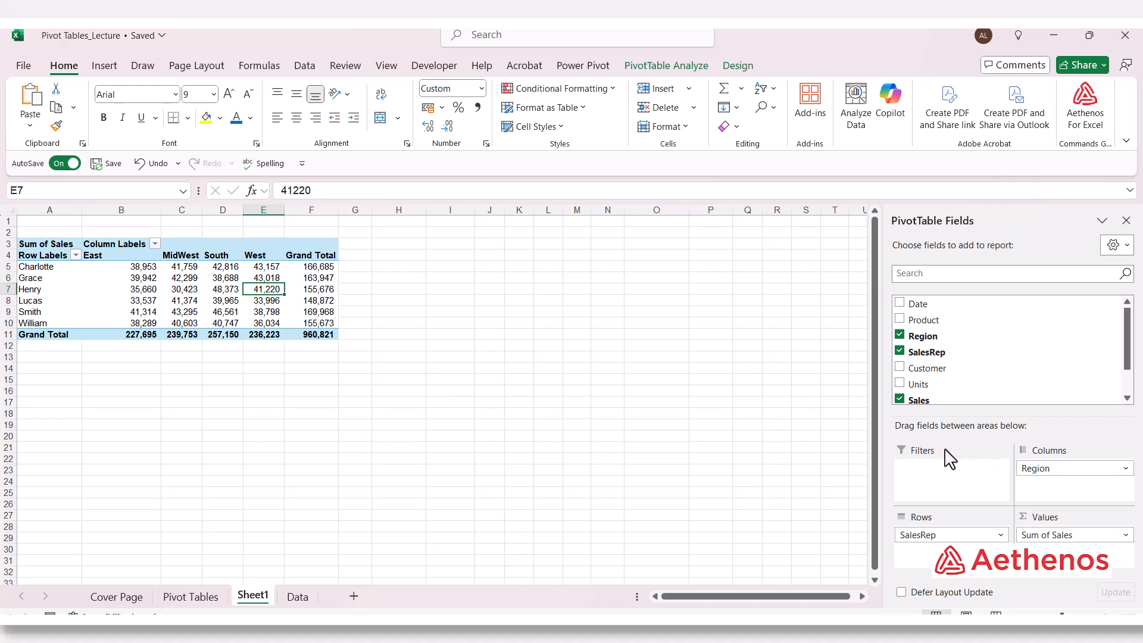
left_click(521, 325)
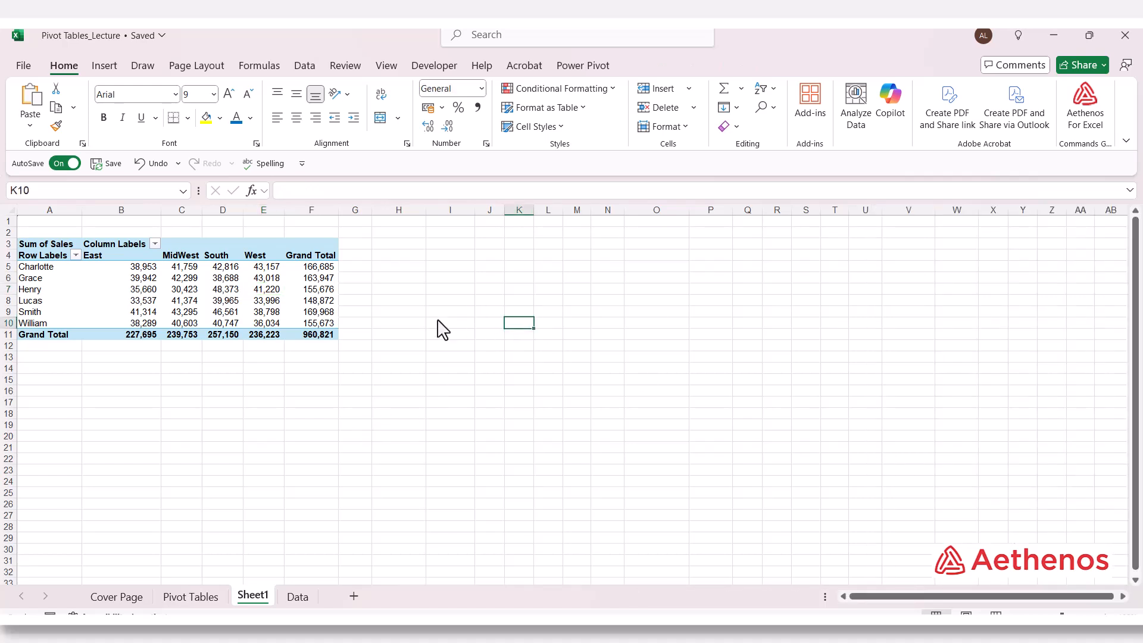